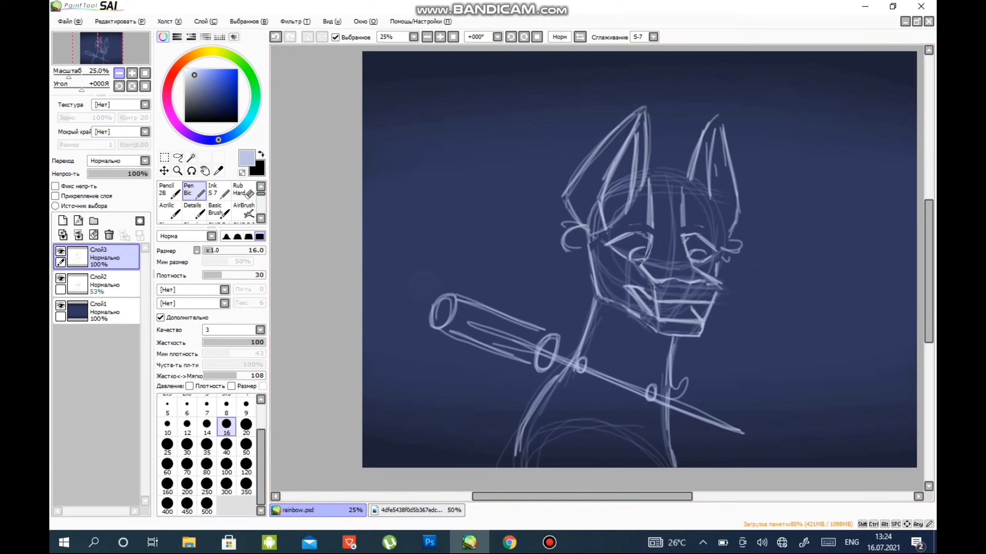
Step: Sketch the plunger end onto the syringe and erase the stretch of needle that crosses the neck
drag(404, 283, 434, 324)
key(e)
scroll(633, 365, up, 2)
key(bracketright)
key(bracketright)
key(bracketright)
key(bracketright)
key(bracketright)
drag(560, 343, 518, 325)
Step: Rotate the syringe sketch slightly, and paste a copy of it as a steeper second syringe above the first
scroll(577, 416, down, 2)
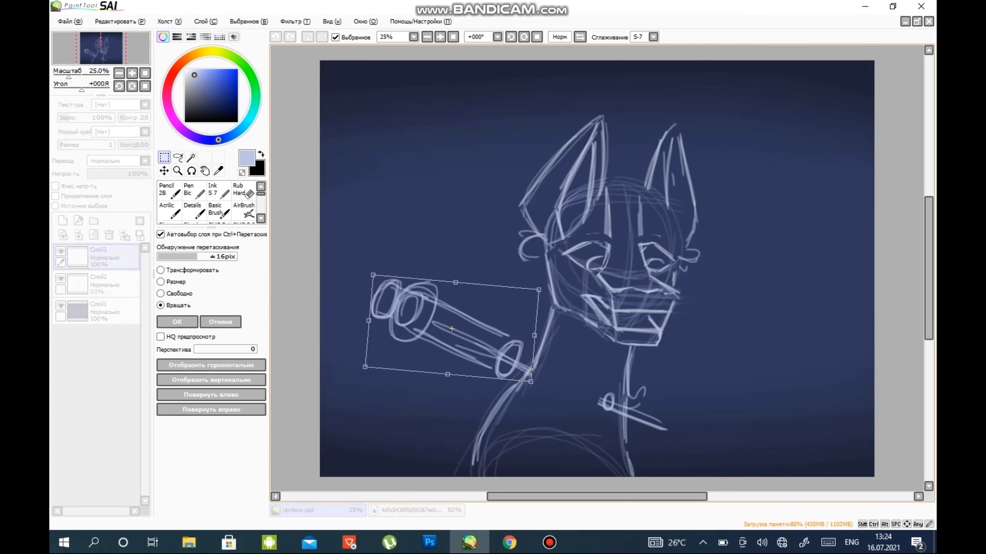
key(Return)
click(119, 20)
click(120, 77)
key(ctrl+v)
key(ctrl+t)
drag(481, 310, 496, 295)
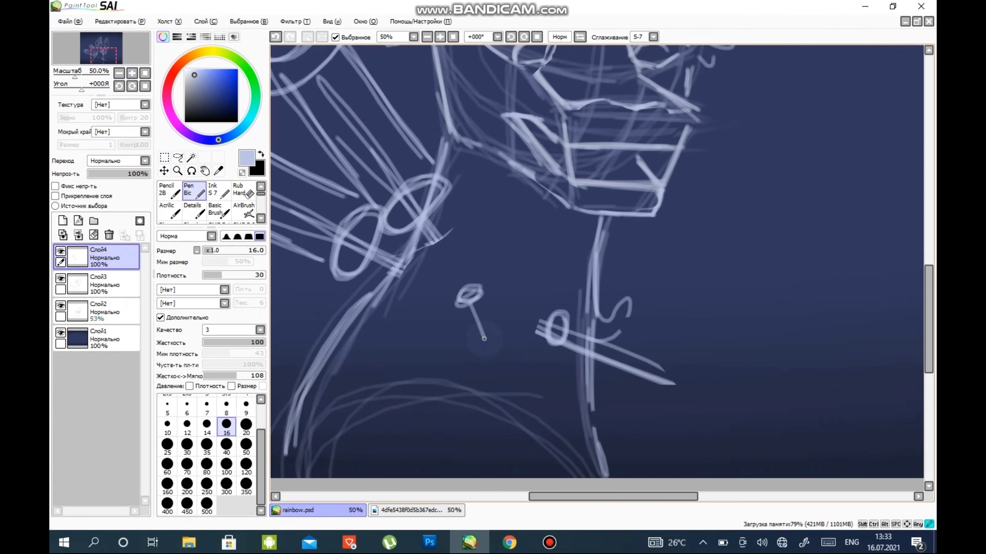
Step: Sketch a second nail in the neck and a spiky mane with bangs over the forehead, undoing the last two strokes
scroll(597, 268, up, 5)
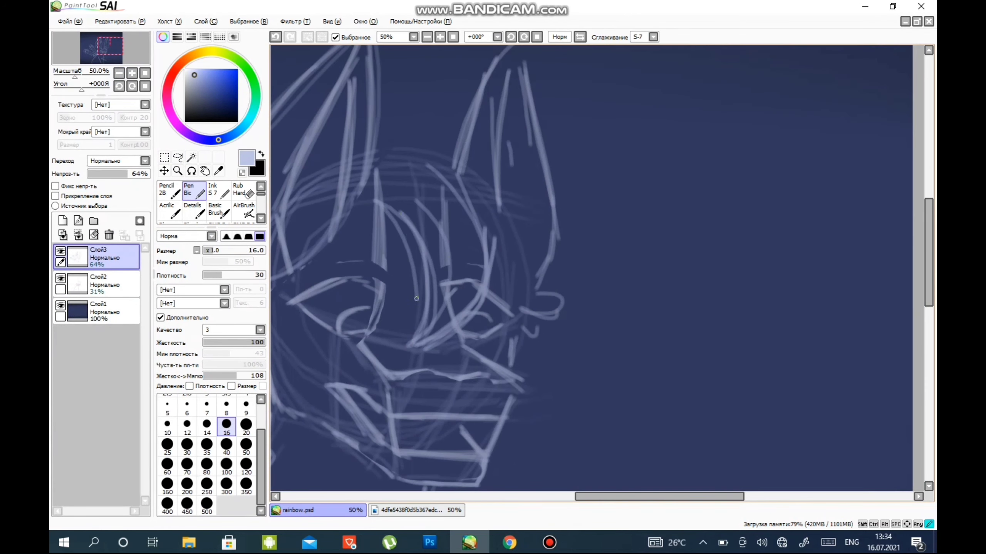
scroll(501, 147, down, 1)
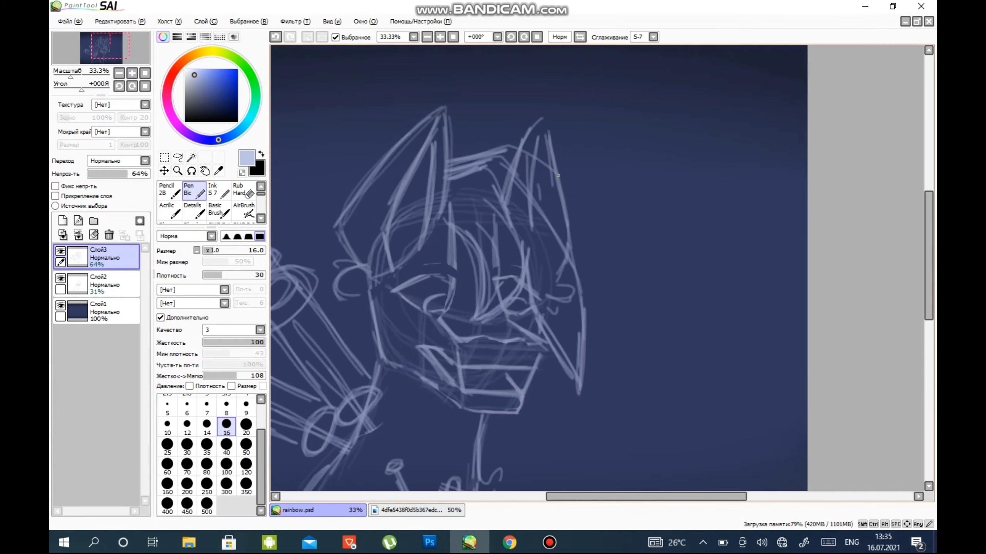
scroll(556, 193, down, 1)
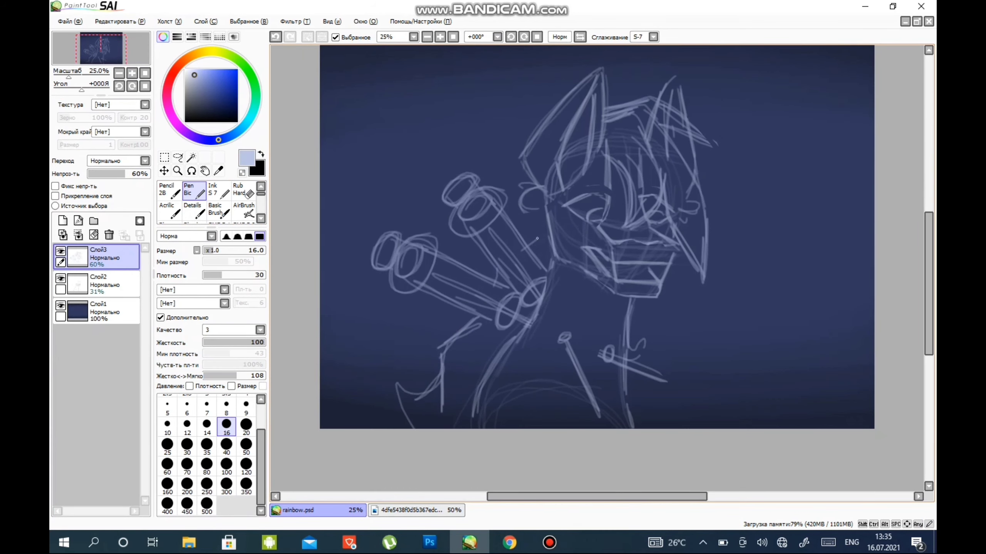
key(ctrl+z)
key(ctrl+z)
Step: Redraw the large ear and the cheek tuft below it over the faded sketch with the size 14 pen
mouse_move(480, 130)
mouse_down()
mouse_move(418, 220)
mouse_move(450, 365)
mouse_up()
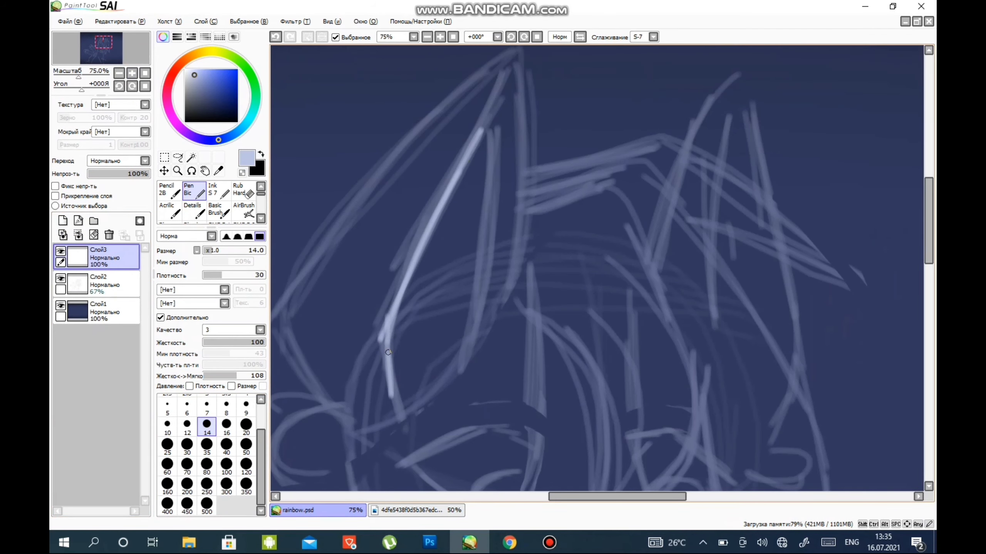
drag(538, 306, 547, 215)
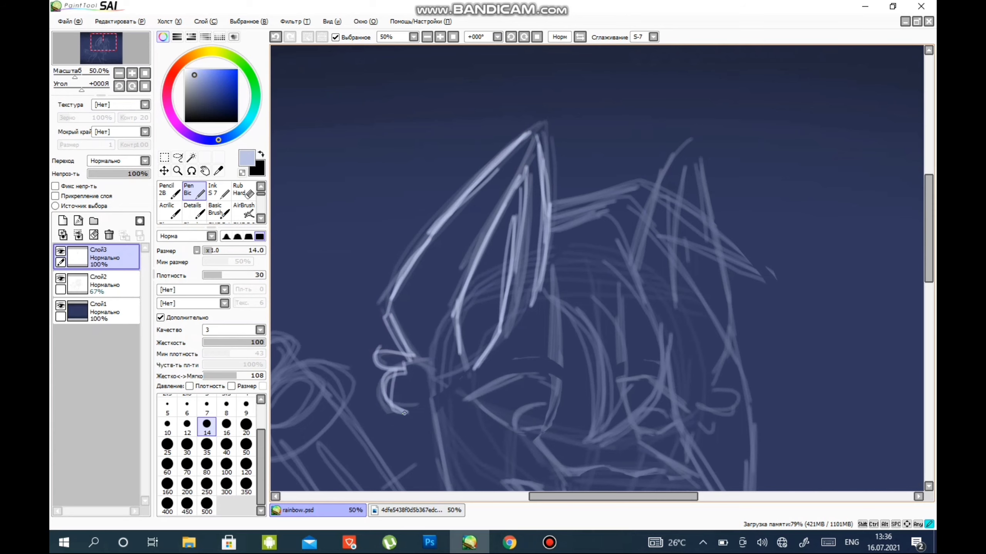
scroll(434, 395, down, 1)
scroll(434, 395, right, 2)
Step: Redraw the bangs, the long side lock and the upper contour of the near eye over the faded sketch
drag(463, 272, 470, 306)
scroll(529, 406, down, 3)
scroll(529, 406, right, 4)
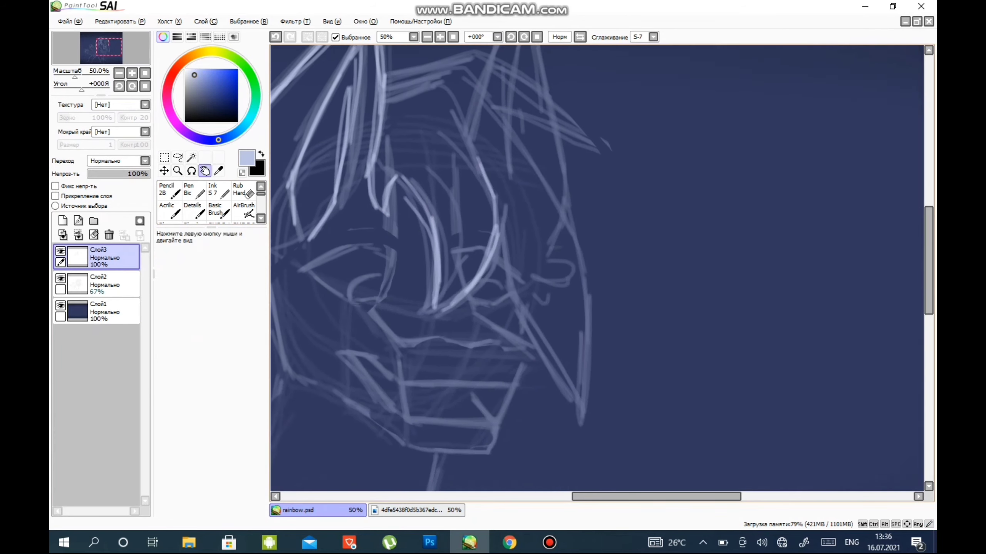
drag(475, 248, 555, 419)
scroll(413, 292, up, 1)
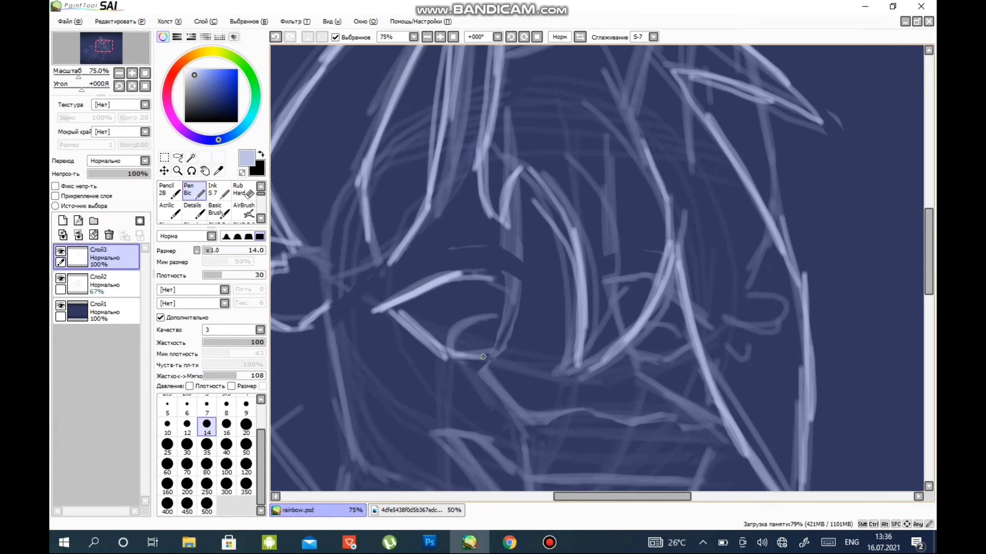
Step: Redraw the eyes, muzzle and open mouth with its lower jaw, replacing one misplaced stroke
scroll(483, 357, down, 5)
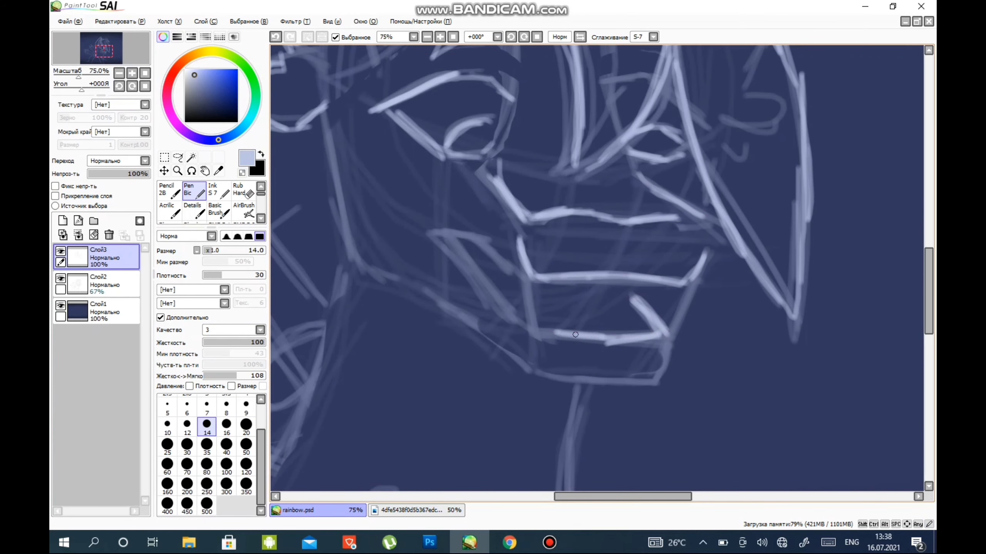
key(ctrl+z)
drag(669, 348, 593, 374)
click(110, 40)
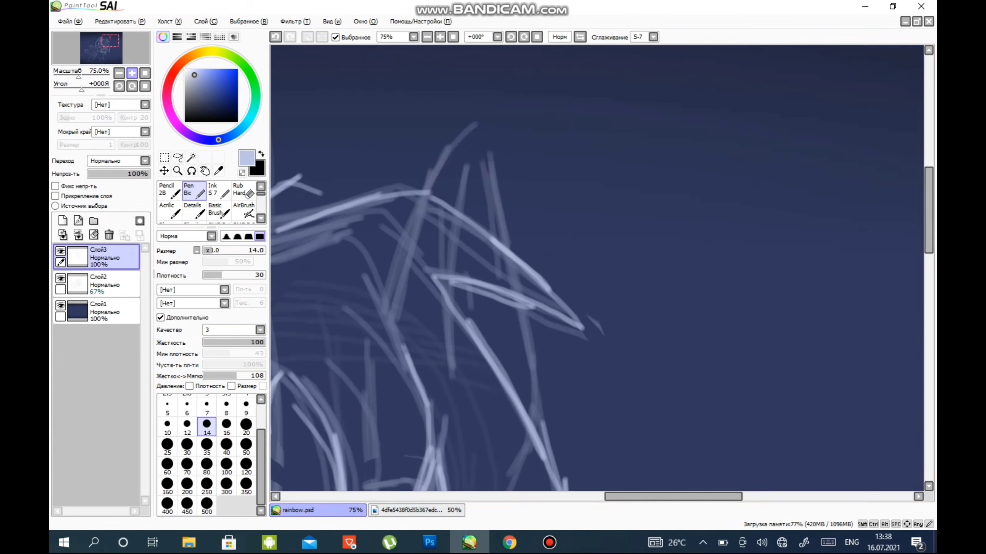
Step: Redraw the two nails stuck in the neck as cleaner tapered shapes with rounded heads
click(119, 73)
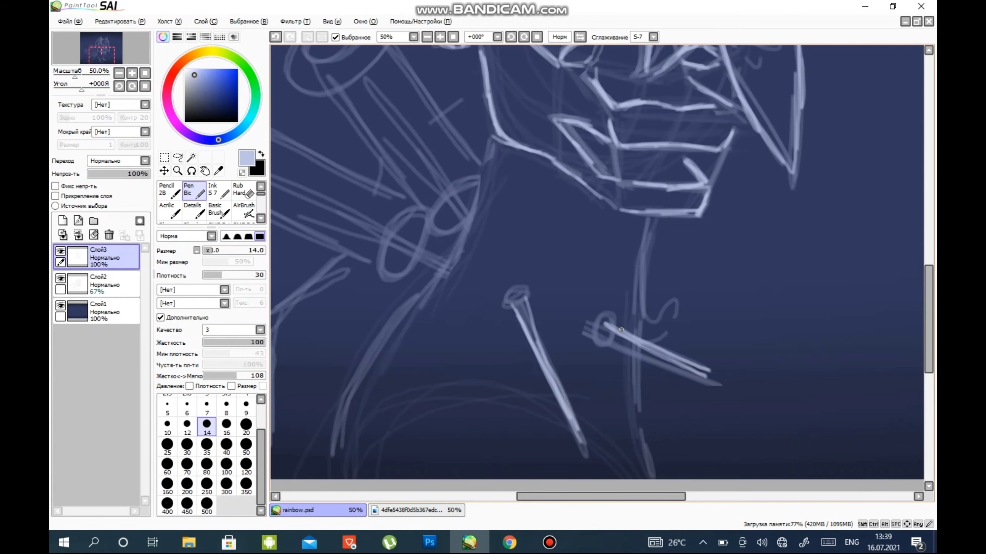
mouse_move(621, 329)
mouse_down()
mouse_move(457, 265)
mouse_move(544, 281)
mouse_up()
drag(572, 177, 601, 278)
click(132, 73)
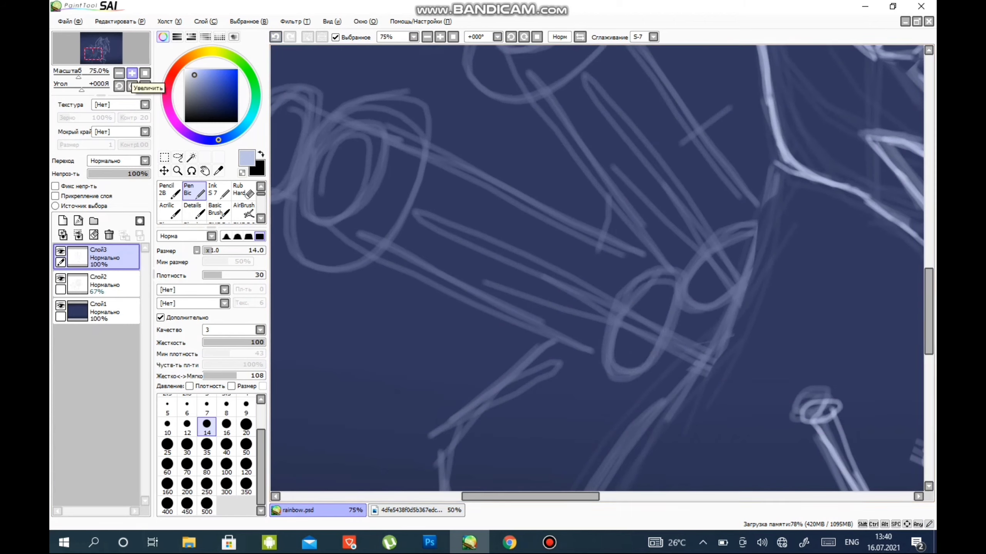
Step: Redraw the syringes' rings and barrels and the jagged mane along the neck and chest
key(ctrl+minus)
drag(461, 184, 621, 265)
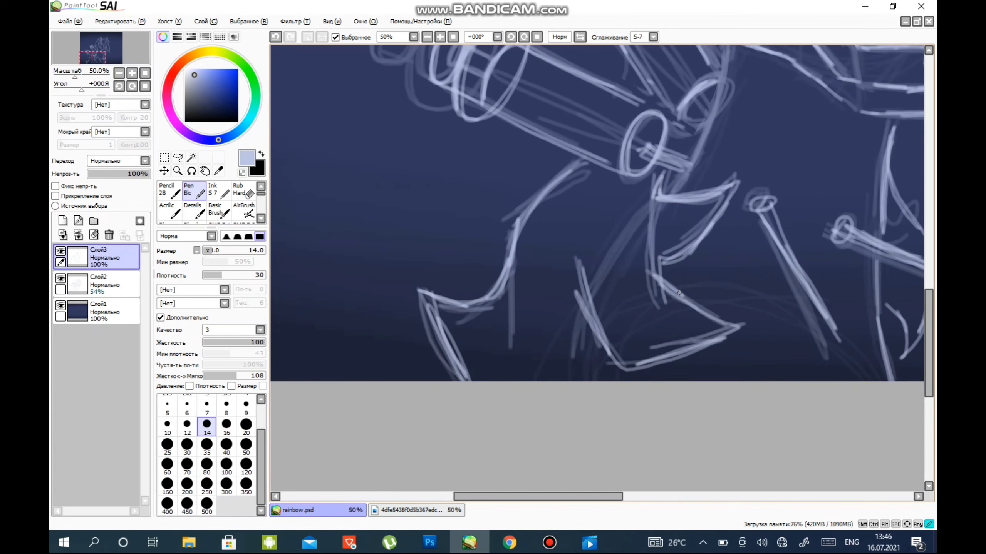
key(ctrl+minus)
key(ctrl+minus)
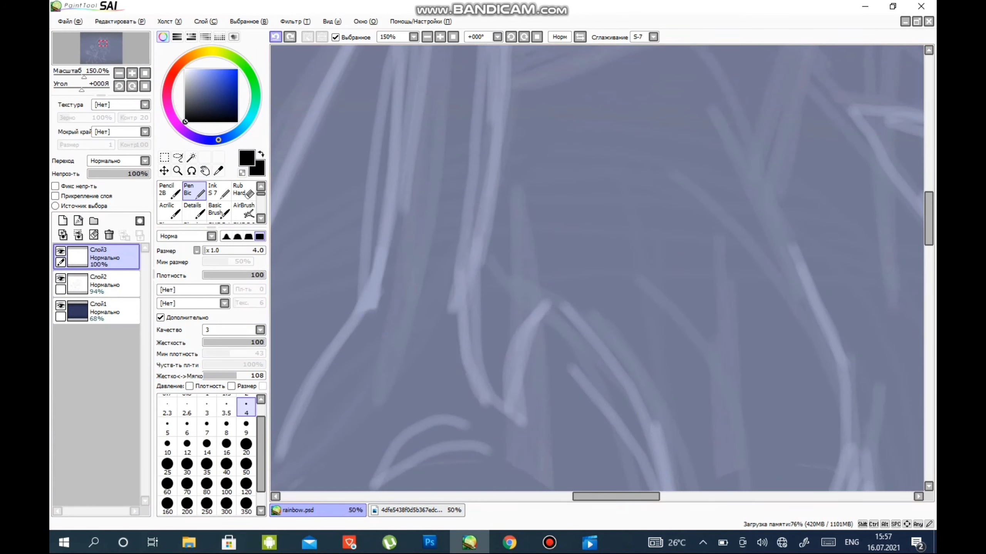
Step: Ink the bangs, mane top, large ear and cheek tuft in black with the size 4 pen at density 100
drag(466, 203, 561, 303)
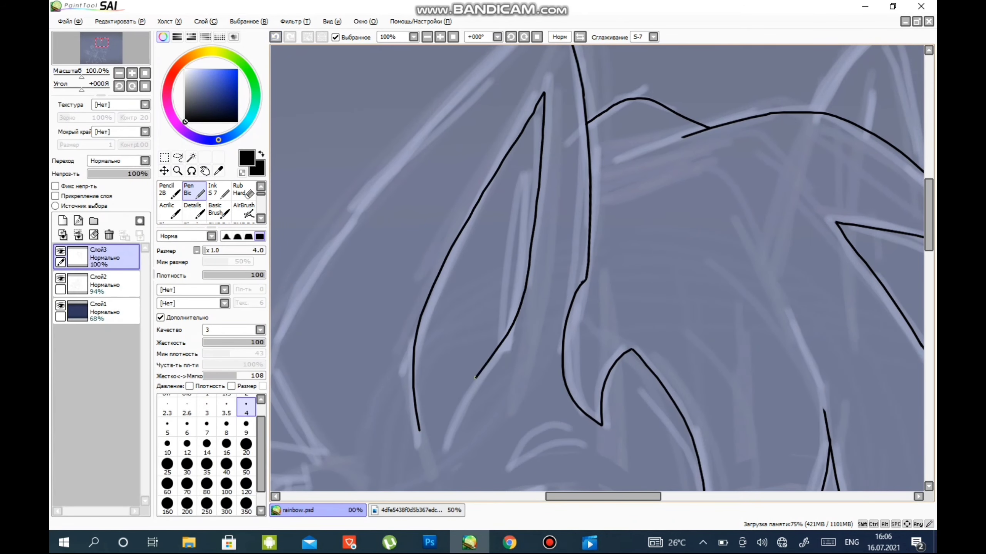
scroll(476, 377, down, 1)
key(a)
mouse_move(462, 117)
mouse_down()
mouse_move(374, 275)
mouse_move(462, 117)
mouse_up()
key(ctrl+t)
drag(418, 176, 502, 86)
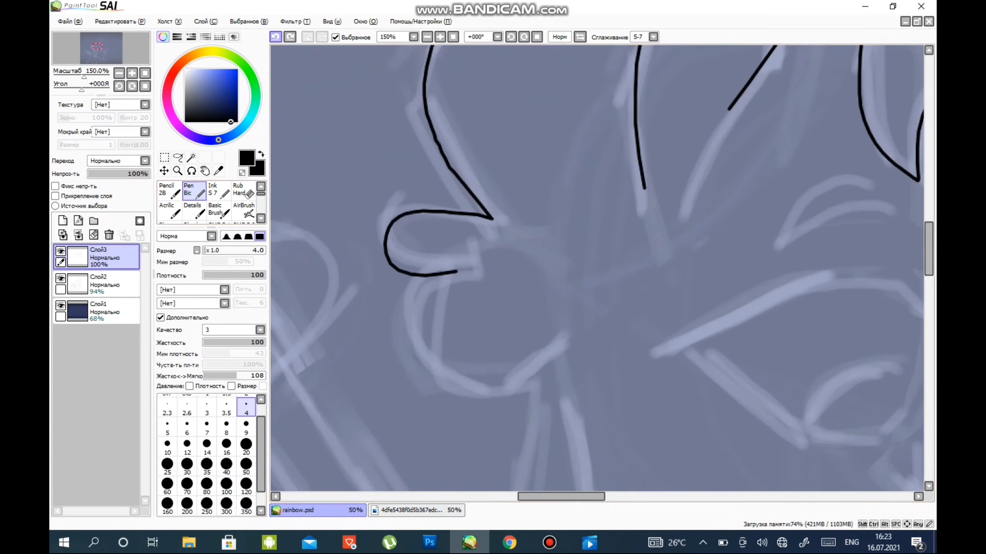
Step: Ink the muzzle contour, the upper lip and the pointed mouth corner with the lower lip in black
drag(513, 246, 295, 317)
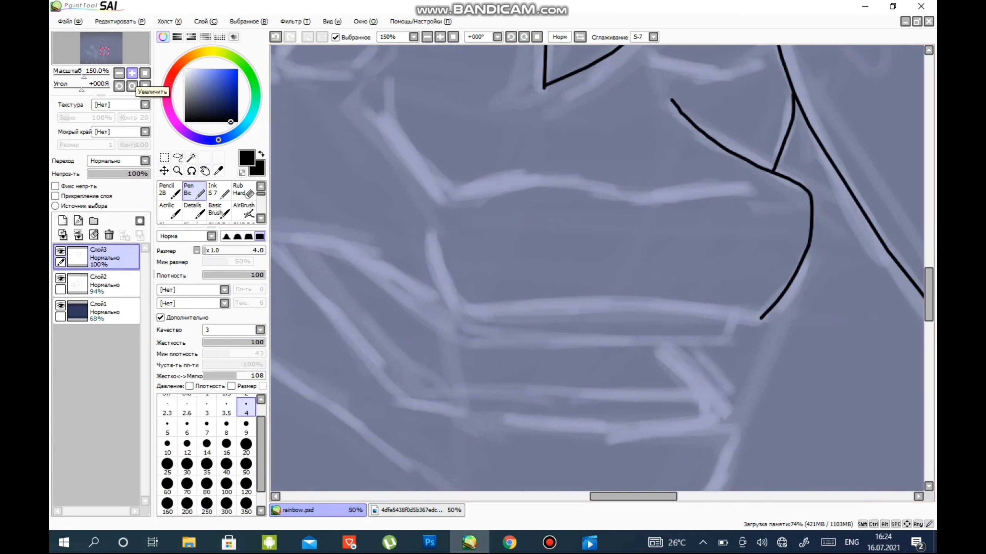
drag(433, 241, 559, 309)
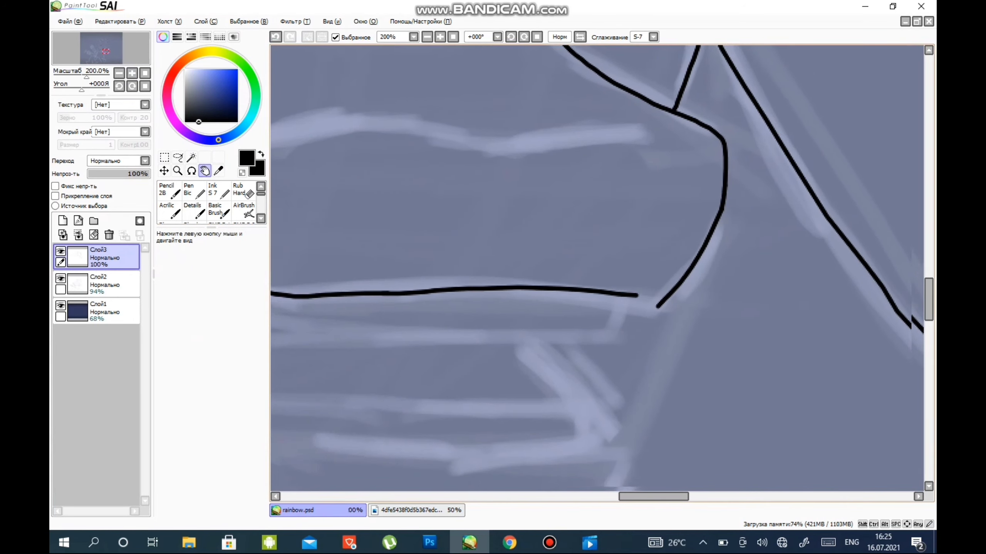
key(ctrl+t)
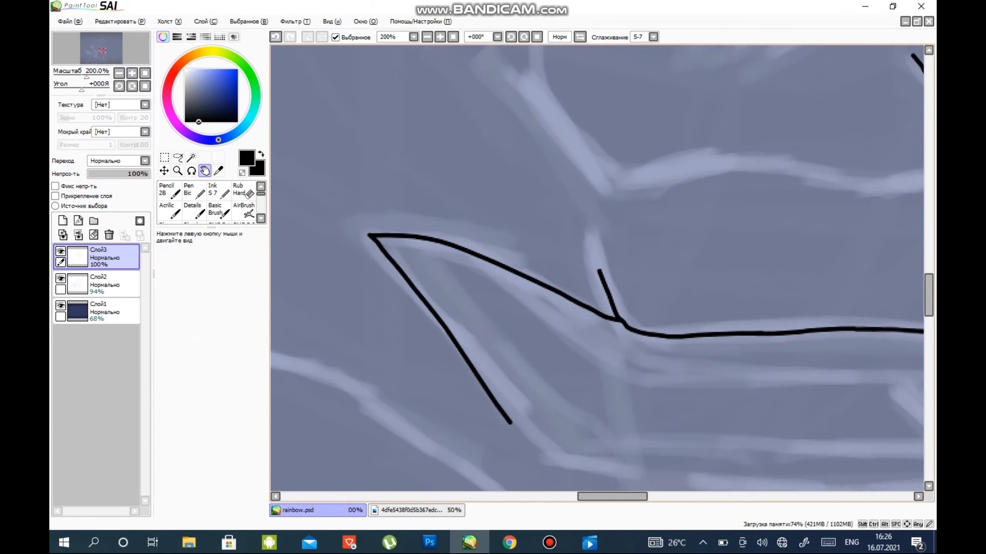
key(ctrl+t)
drag(451, 331, 605, 348)
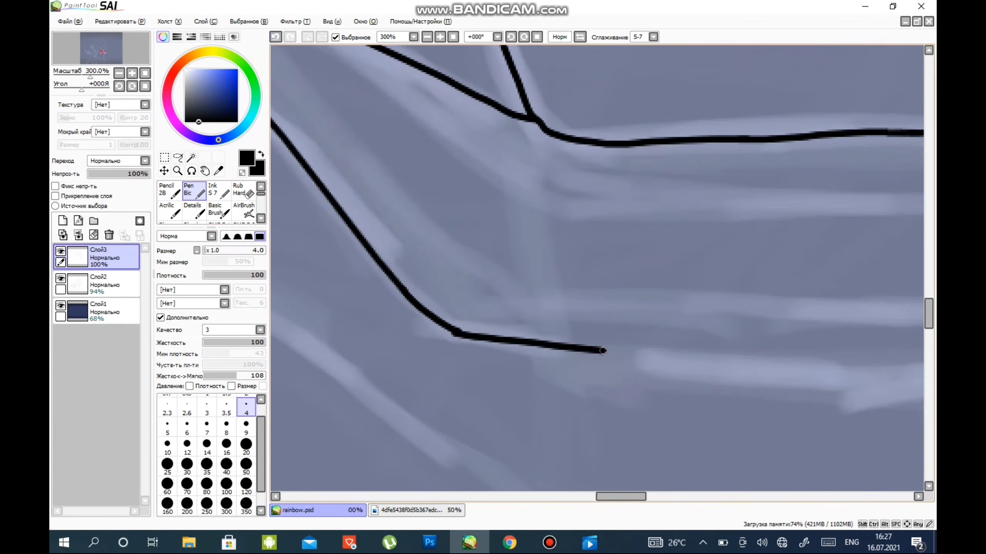
drag(400, 317, 538, 331)
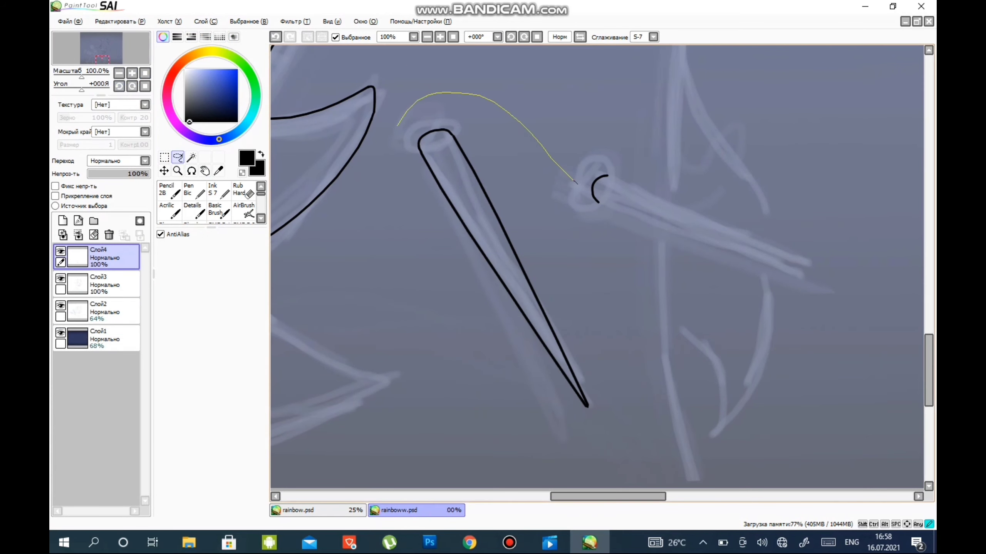
Step: Ink the two nails, the front neck line and the jagged mane tips in black, transforming the selected line pieces to fit
key(ctrl+t)
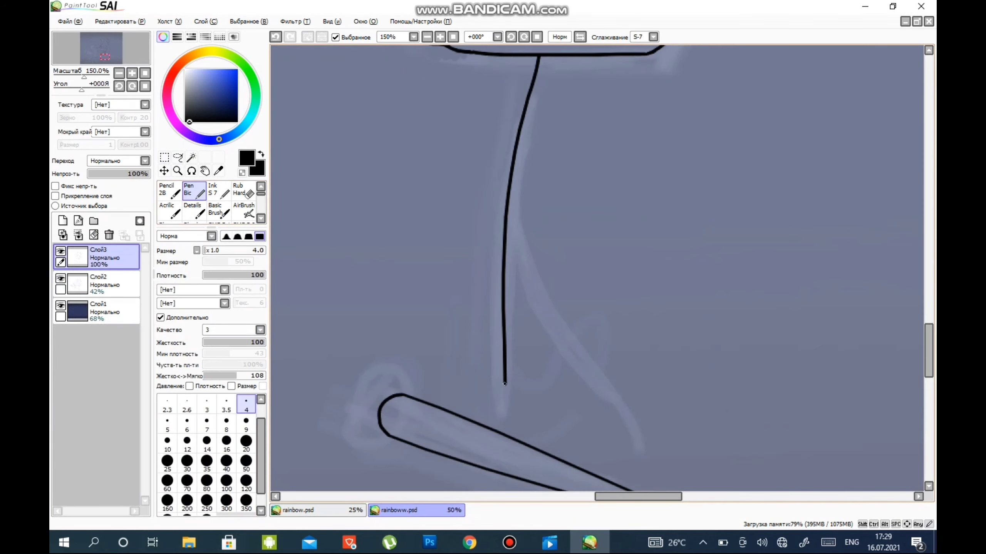
key(ctrl+t)
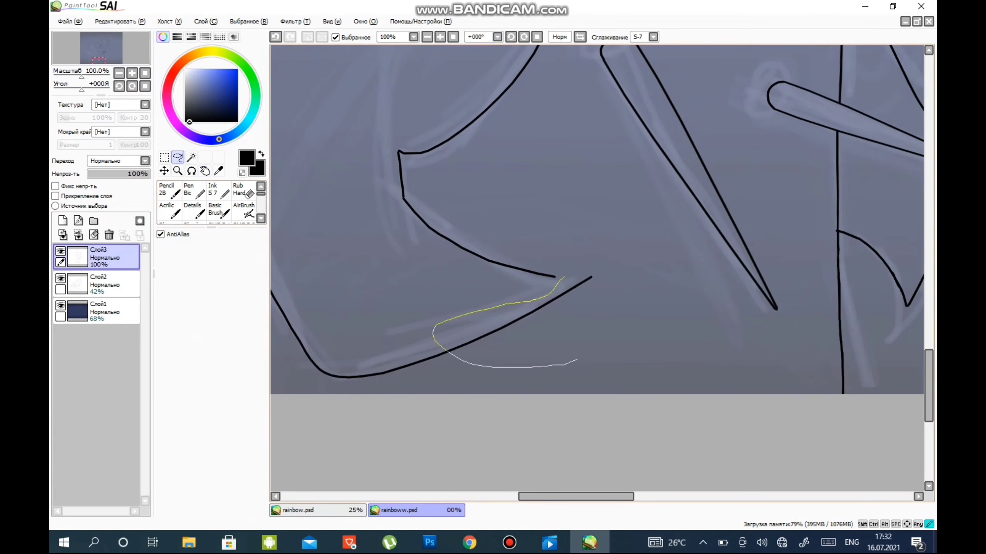
drag(444, 277, 591, 354)
key(ctrl+t)
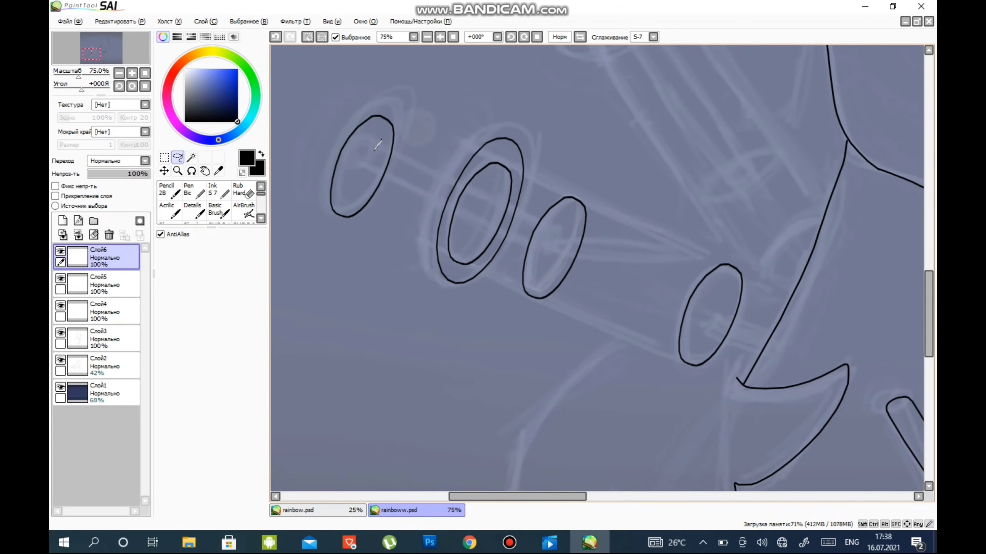
Step: Transform a copy of the syringe's ellipse, rotating and shrinking it to fit the second syringe's base at the neck
key(ctrl+t)
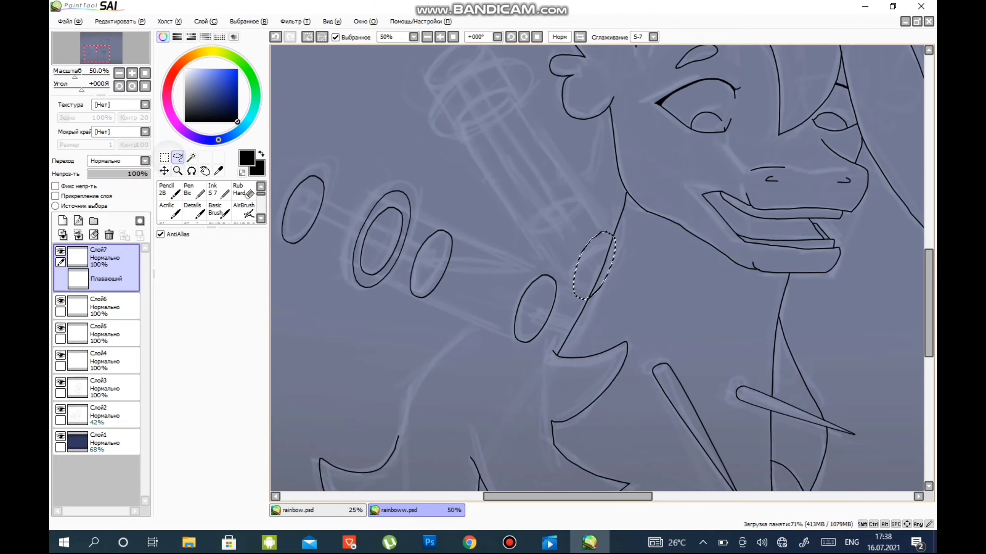
key(ctrl+t)
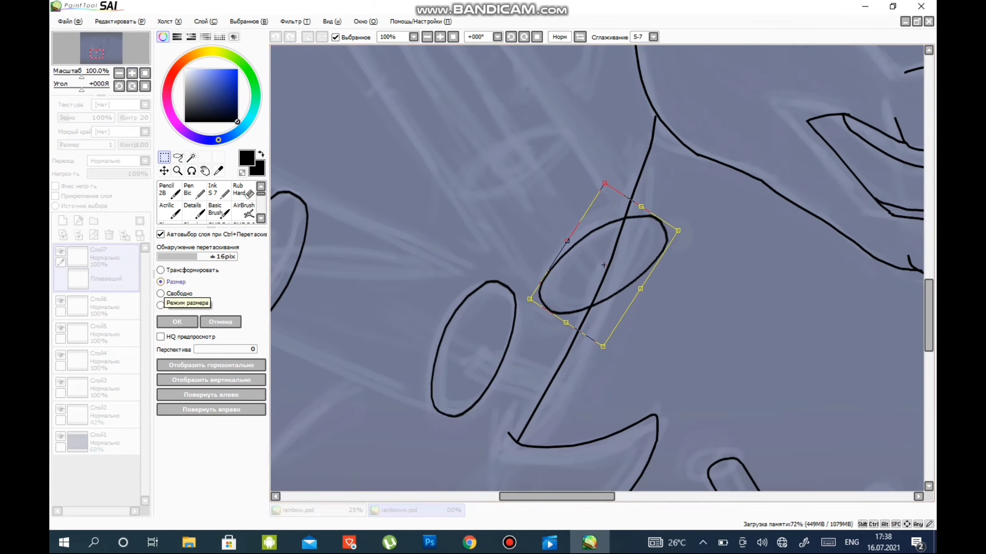
drag(678, 231, 665, 233)
drag(602, 343, 596, 333)
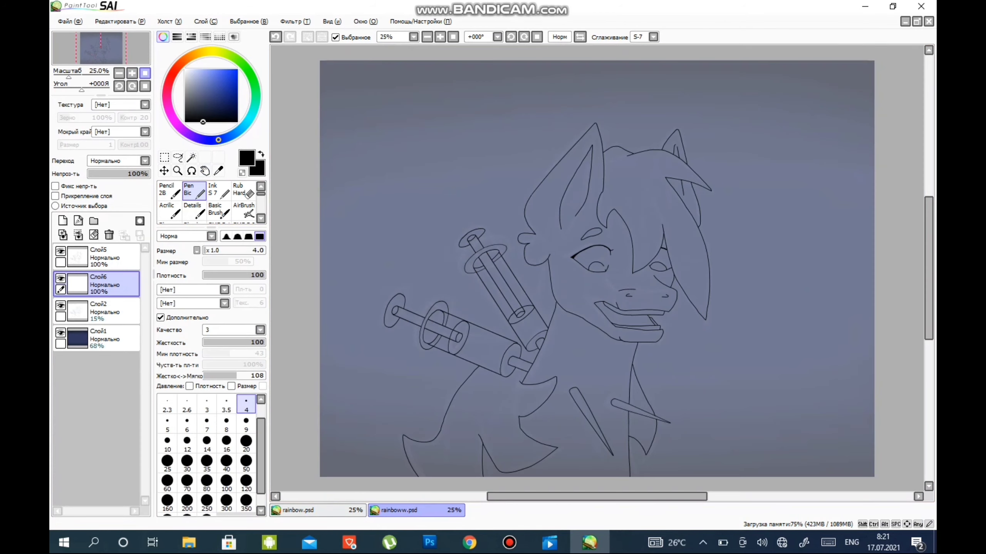
Step: Fill the selected head, ears and neck with light blue using the pen at size 500
scroll(597, 268, up, 6)
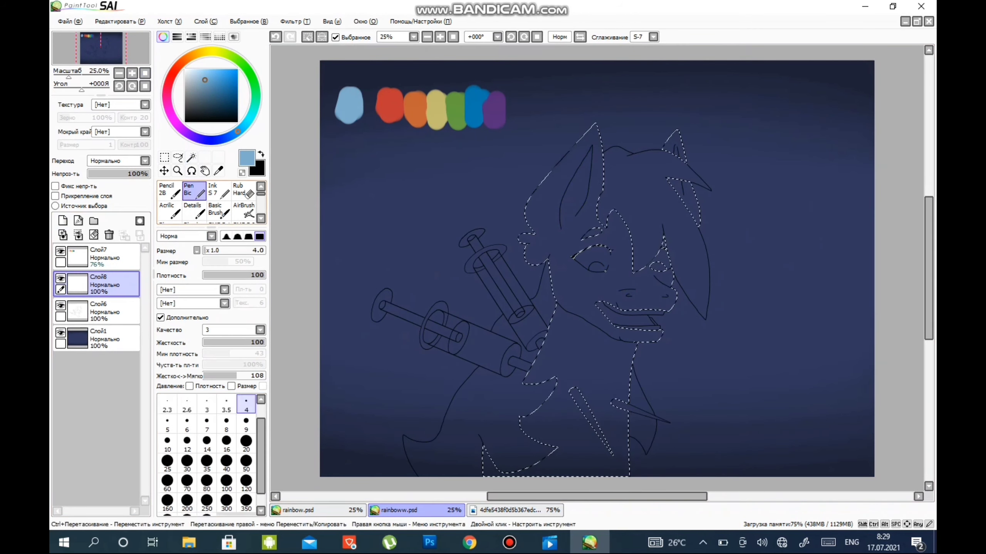
click(206, 504)
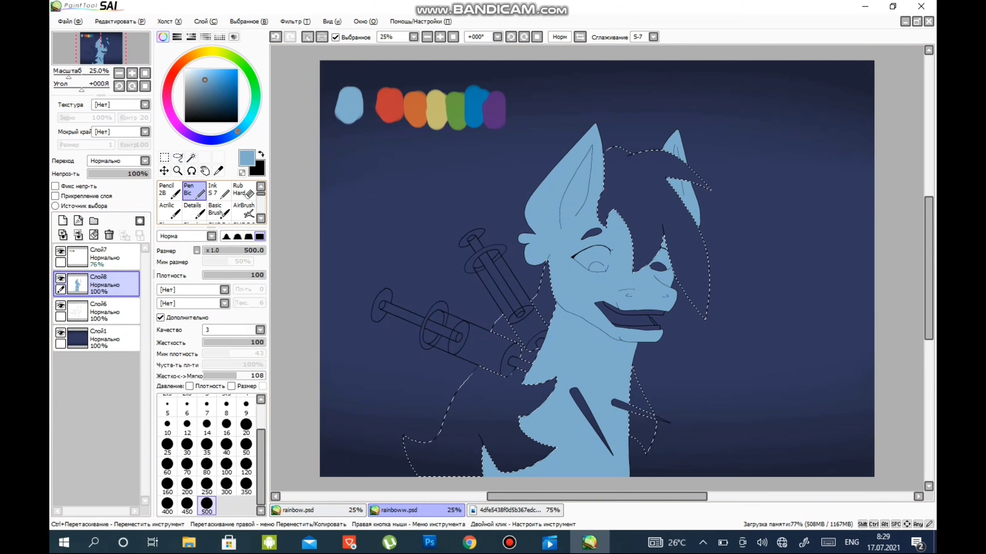
Step: Paint the selected mane in red, orange, yellow, green and blue bands, sampling the colors from the palette swatches
alt+click(416, 114)
drag(621, 163, 636, 225)
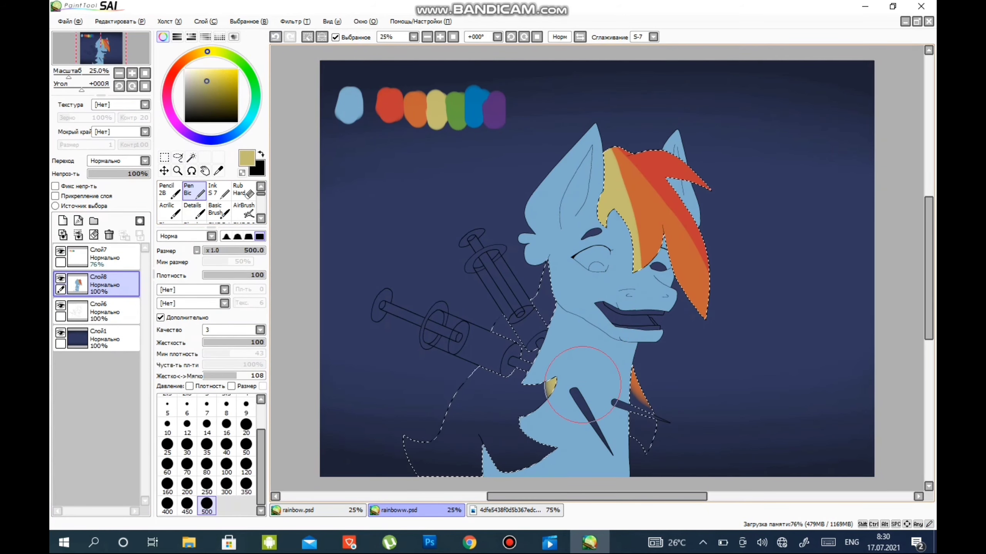
alt+click(456, 110)
drag(543, 287, 479, 421)
alt+click(474, 106)
drag(489, 373, 411, 466)
Step: Undo the last blue stroke and paint the rear end of the neck mane with the sampled purple
key(ctrl+u)
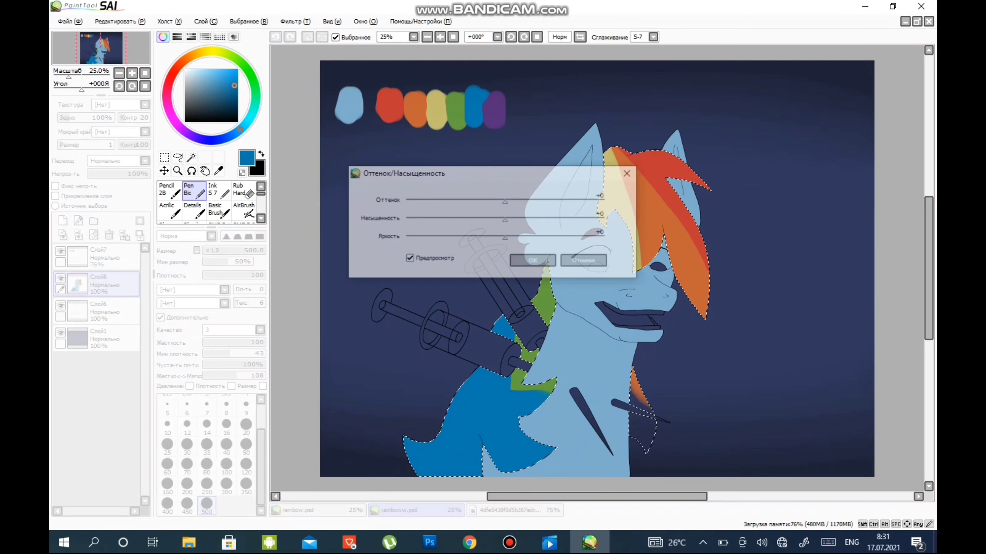
key(Escape)
click(276, 36)
alt+click(494, 109)
drag(446, 384, 443, 462)
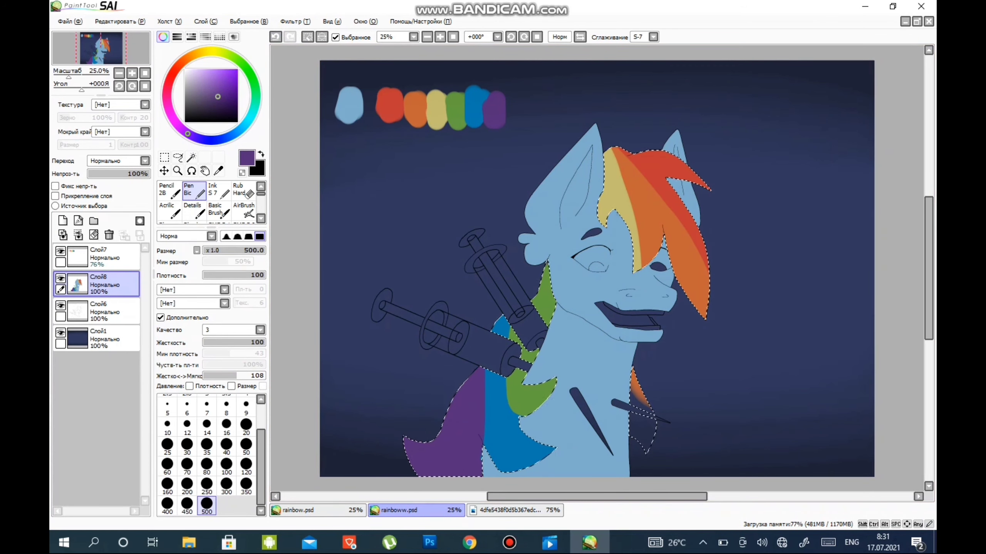
Step: Paint the mane tuft in front of the chest blue and purple with the size 120 pen, sampling from the rear mane
click(246, 466)
alt+click(524, 438)
mouse_move(652, 427)
mouse_down()
mouse_move(638, 410)
mouse_move(641, 466)
mouse_up()
alt+click(450, 451)
mouse_move(640, 427)
mouse_down()
mouse_move(638, 472)
mouse_move(611, 474)
mouse_up()
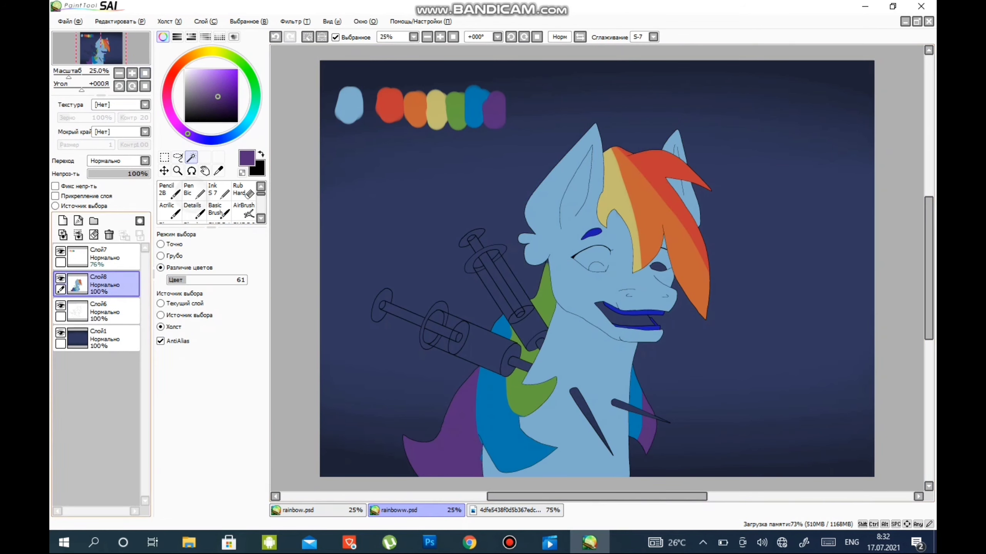
Step: Paint the selected near eyebrow orange, sampling the color from the fringe's orange band
click(193, 191)
alt+click(640, 215)
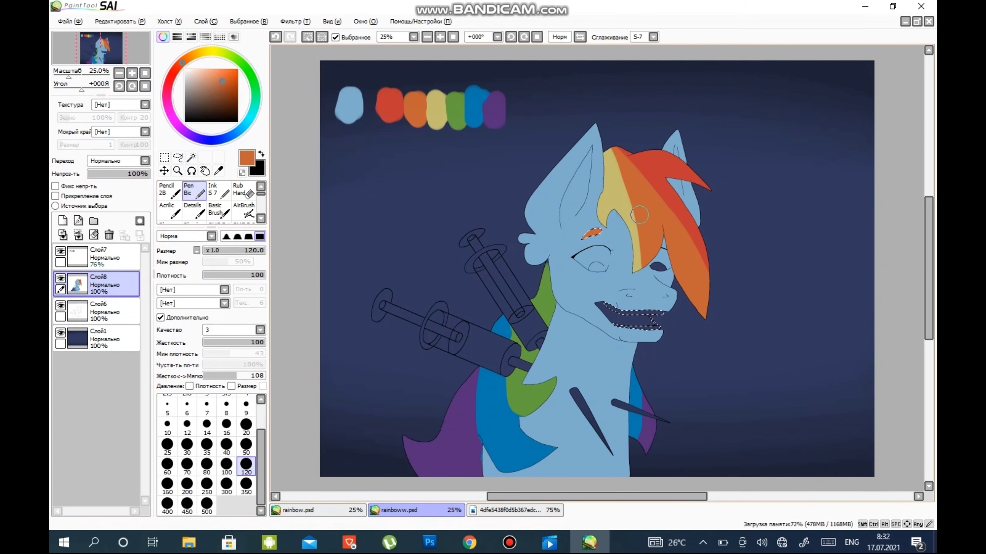
key(l)
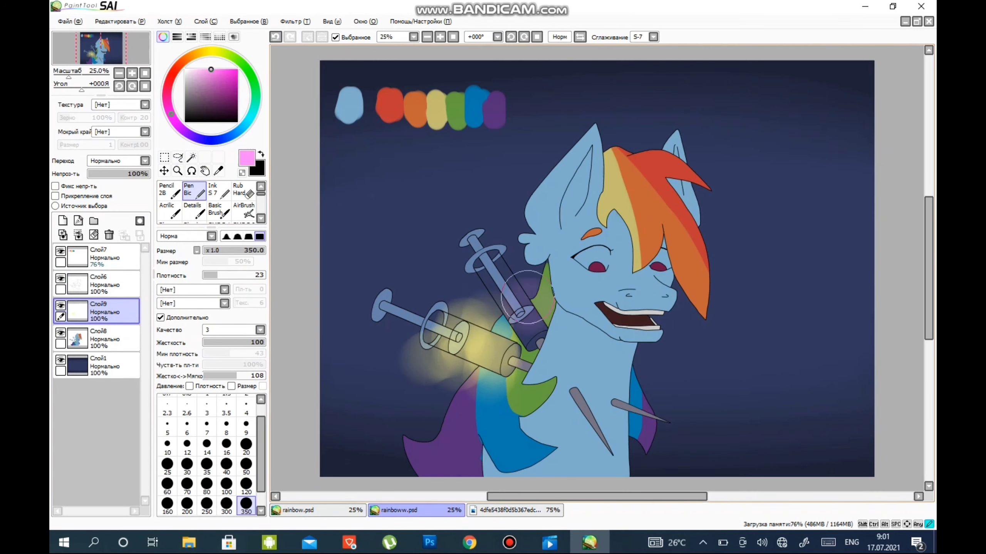
Step: Paint a translucent pink glow around the upper syringe's barrel with the size 350 pen at density 23
drag(527, 297, 533, 337)
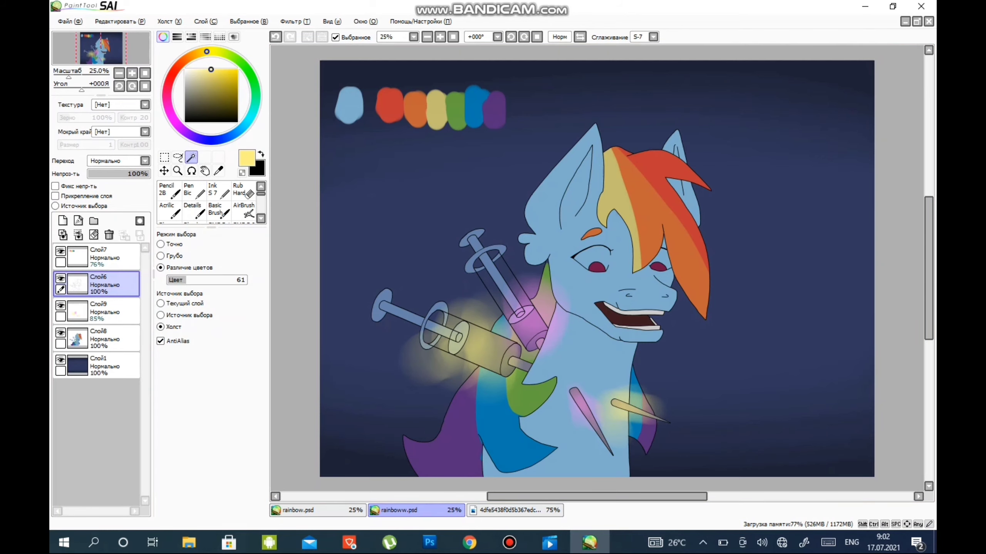
Step: Select the light blue skin and shade the ears and brow with translucent dark blue on a new layer, using pen sizes 120 and 80
click(605, 279)
scroll(598, 272, up, 1)
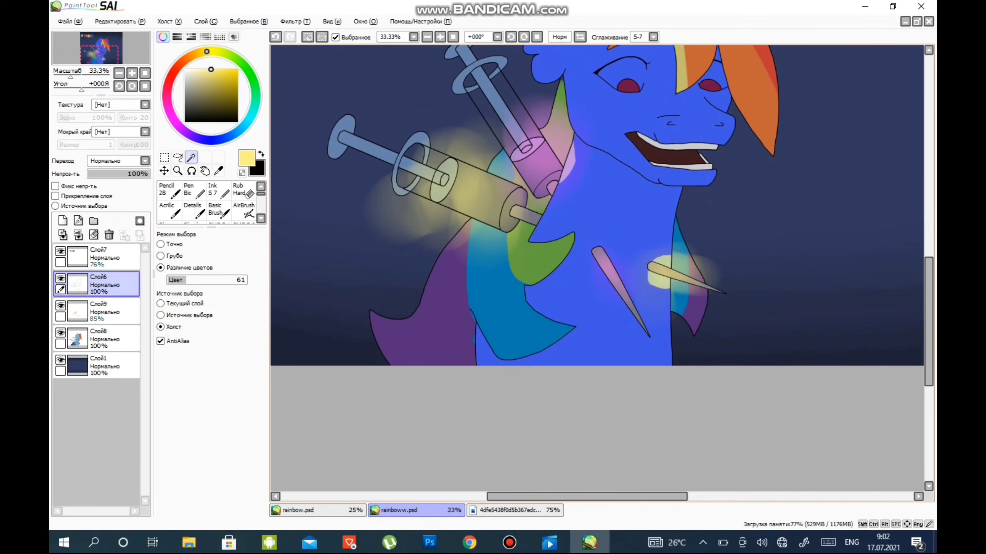
scroll(597, 271, up, 3)
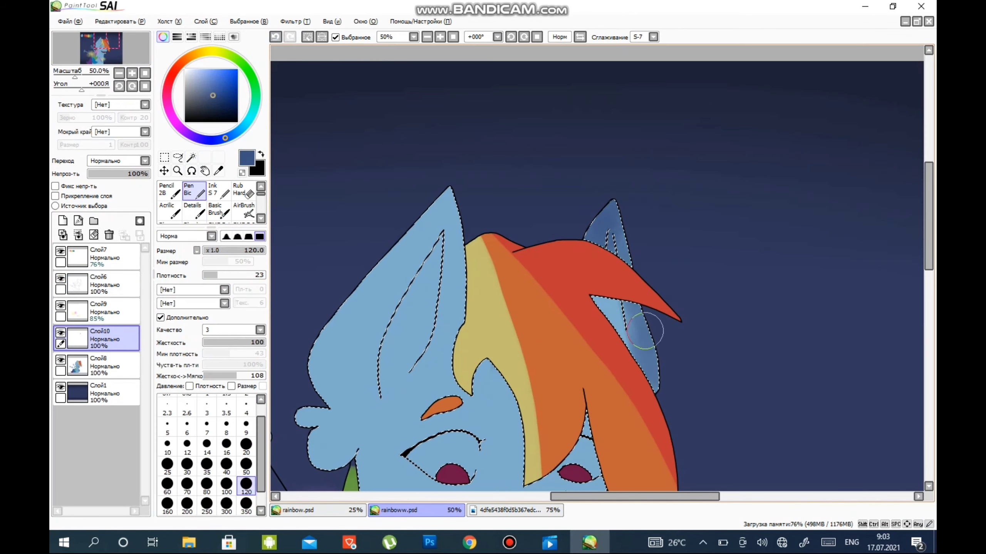
scroll(598, 271, down, 3)
mouse_move(111, 47)
mouse_down()
mouse_move(100, 52)
mouse_move(104, 43)
mouse_up()
key(bracketleft)
scroll(491, 237, up, 1)
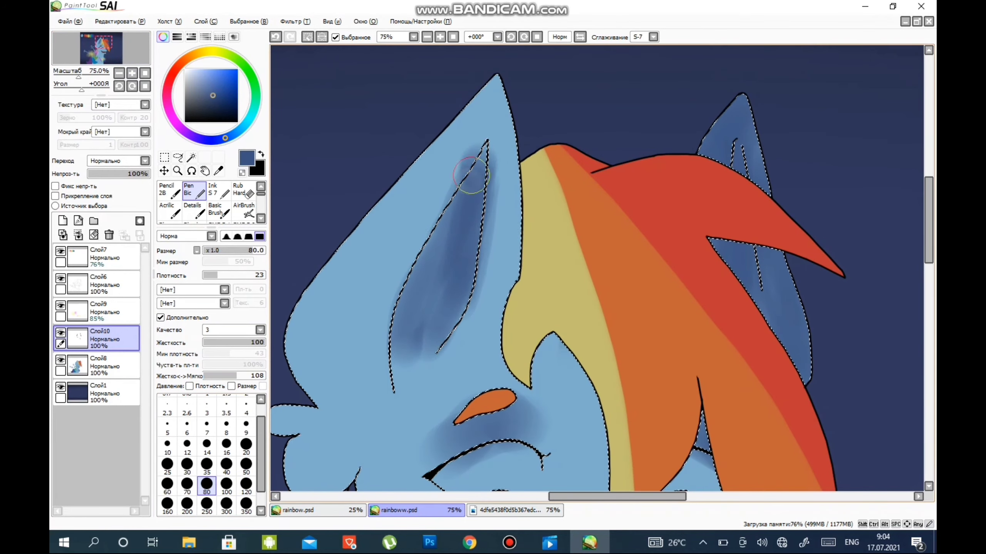
mouse_move(459, 105)
mouse_down()
mouse_move(395, 218)
mouse_move(441, 269)
mouse_move(572, 72)
mouse_up()
Step: Deepen the shadows on the near ear's outer edges and the neck with a darker blue pen at size 300
scroll(440, 269, down, 3)
key(bracketright)
key(bracketright)
key(bracketright)
key(bracketright)
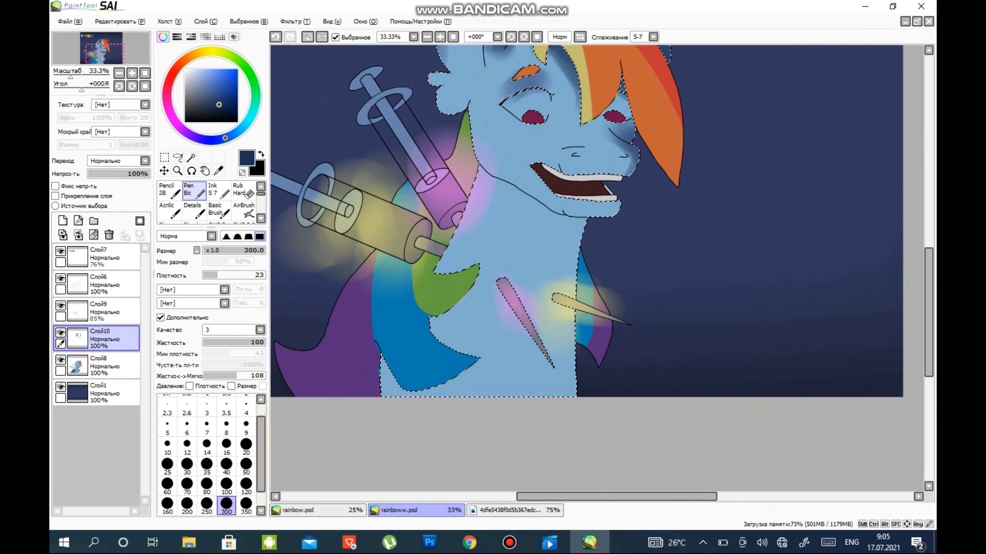
scroll(384, 280, up, 2)
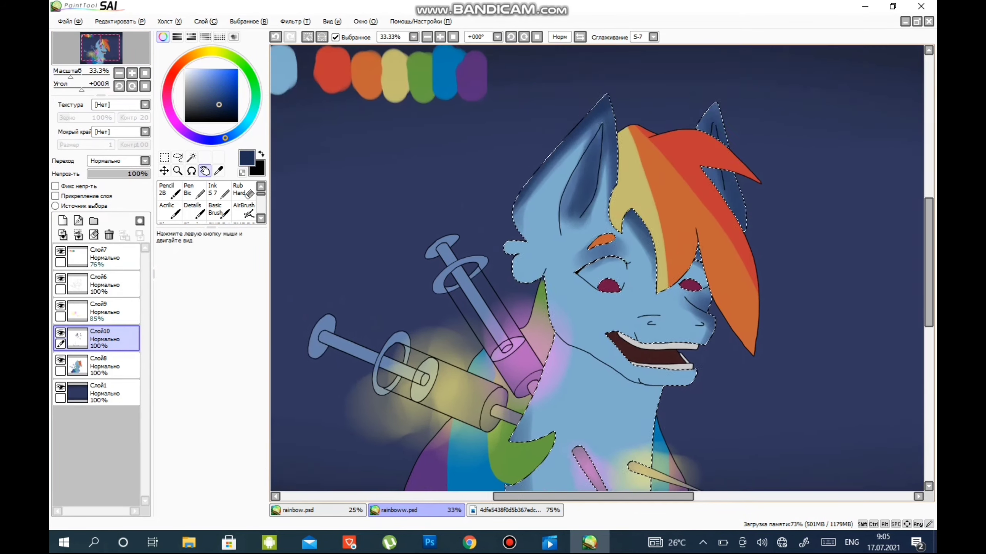
Step: Shade the fur tufts below the near ear with the dark blue pen at size 50
key(bracketleft)
key(bracketleft)
key(bracketleft)
key(bracketleft)
key(bracketleft)
key(bracketleft)
key(bracketleft)
key(bracketleft)
key(bracketleft)
scroll(368, 254, down, 1)
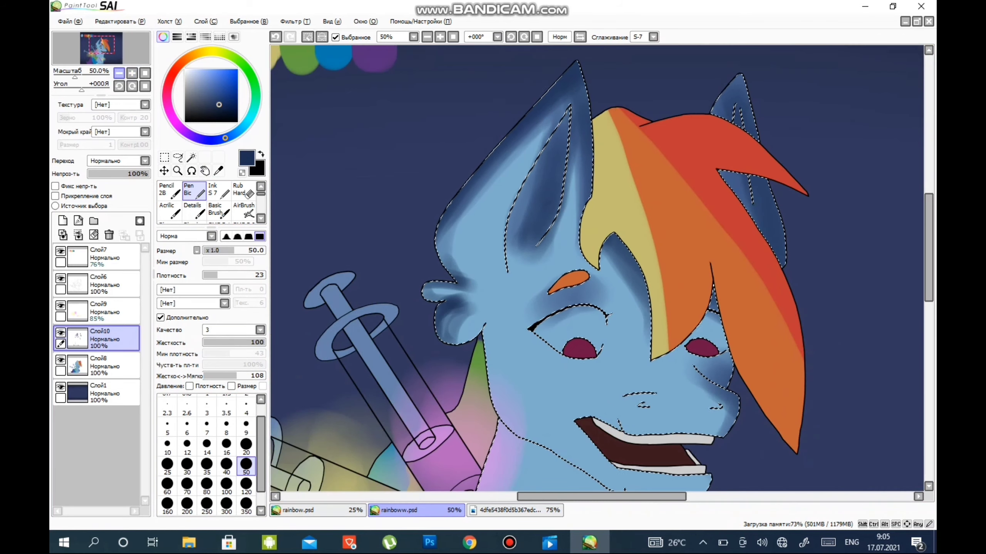
Step: Softly shade around the eyes, cheek and muzzle in dark blue with pen sizes 120 and 100 at density 9
key(bracketright)
key(bracketright)
key(bracketright)
key(bracketright)
key(bracketright)
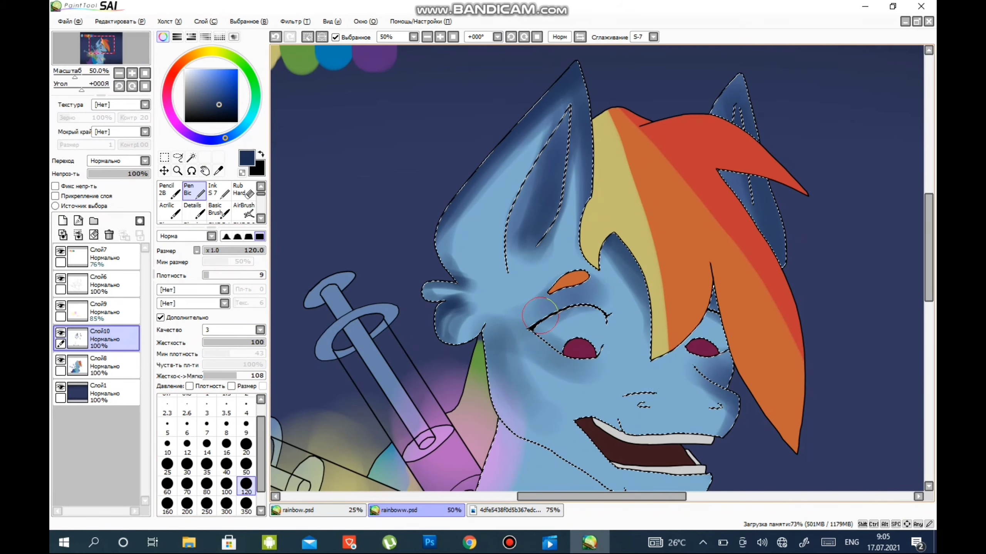
drag(540, 342, 429, 262)
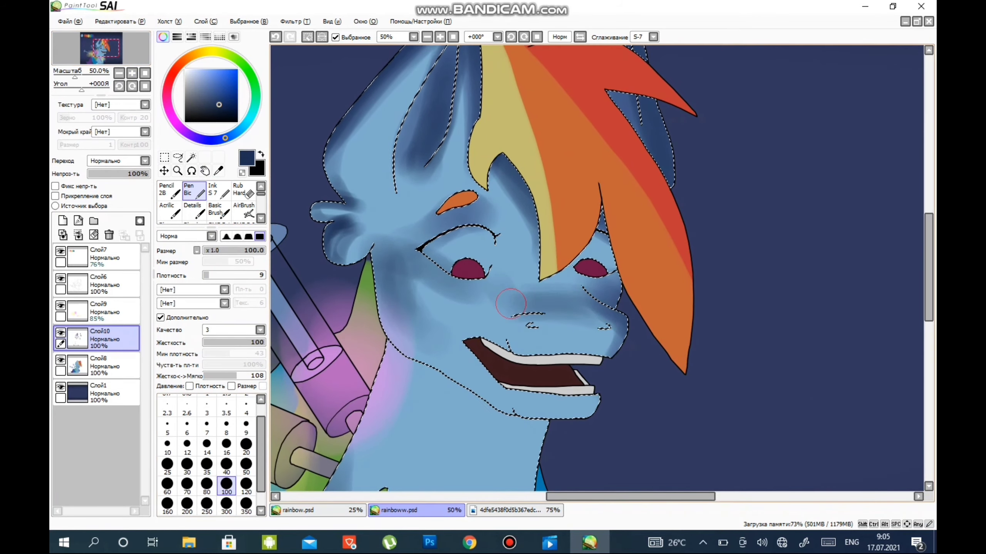
drag(525, 233, 636, 360)
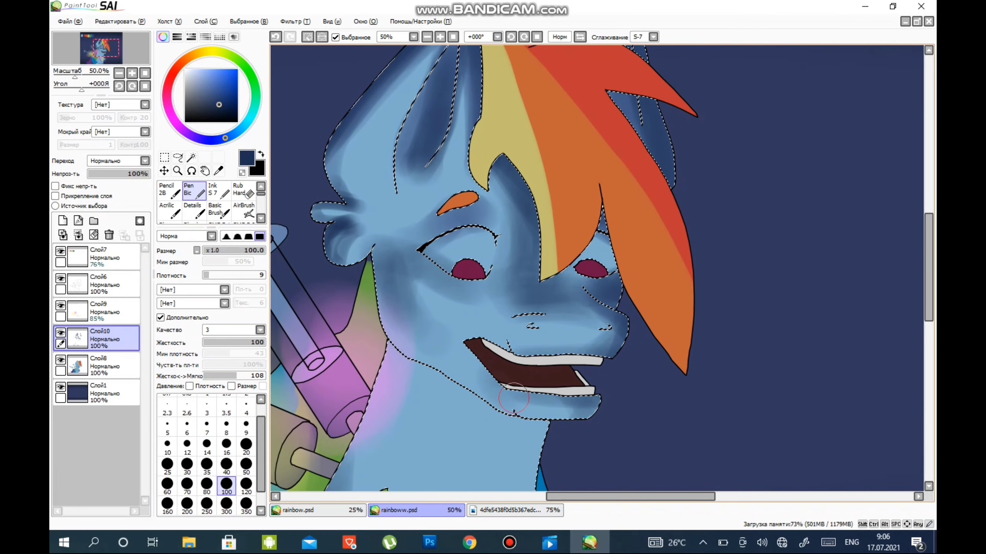
Step: Build up the soft dark blue shadows on the jaw and the neck below it, varying the pen size
key(bracketright)
key(bracketright)
key(bracketright)
key(bracketright)
scroll(500, 159, down, 1)
key(bracketleft)
key(bracketleft)
key(bracketleft)
scroll(496, 231, up, 1)
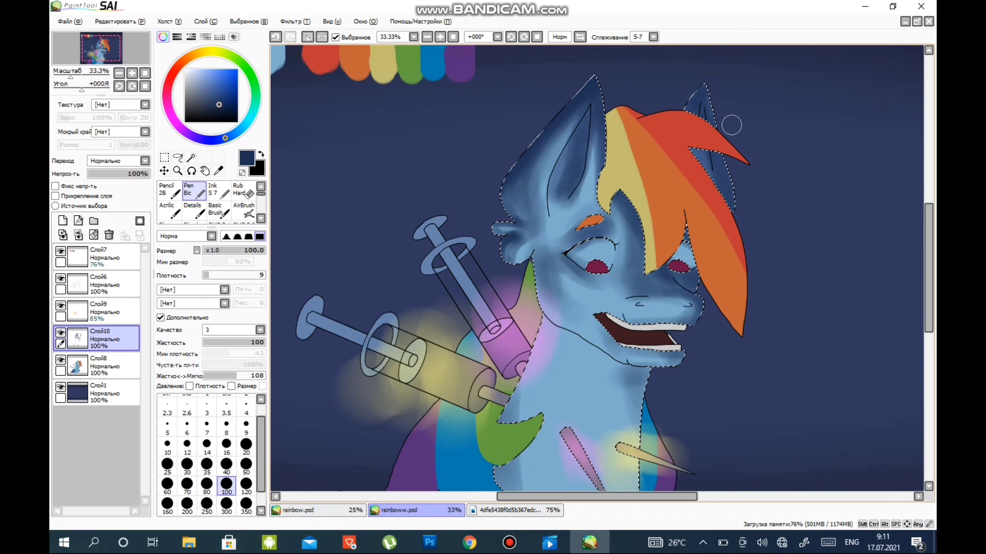
Step: Paint a hard dark navy shadow on the near ear's tip on a new layer, using a full-density pen up to size 20
drag(670, 278, 608, 249)
scroll(558, 166, up, 2)
key(bracketleft)
key(bracketleft)
key(bracketleft)
key(bracketleft)
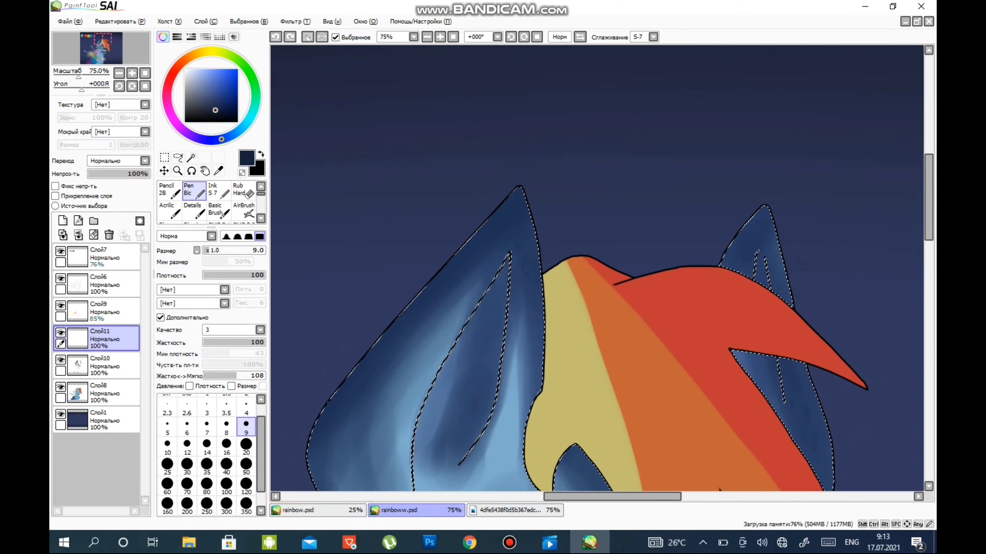
drag(513, 198, 446, 266)
key(bracketright)
key(bracketright)
key(bracketright)
key(bracketright)
key(bracketright)
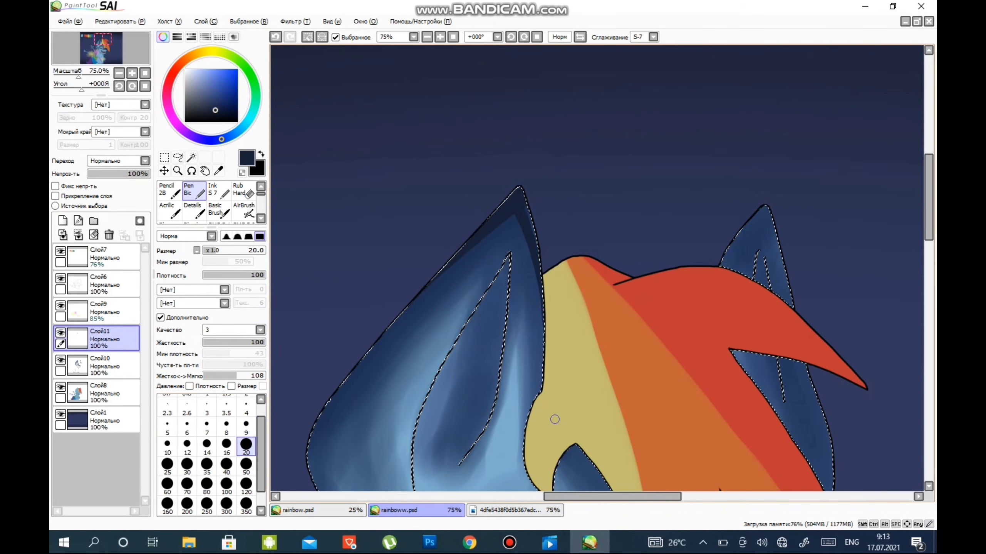
Step: Extend the hard navy shadows down the near ear's outer edge and under the fringe, enlarging the pen
scroll(572, 176, down, 3)
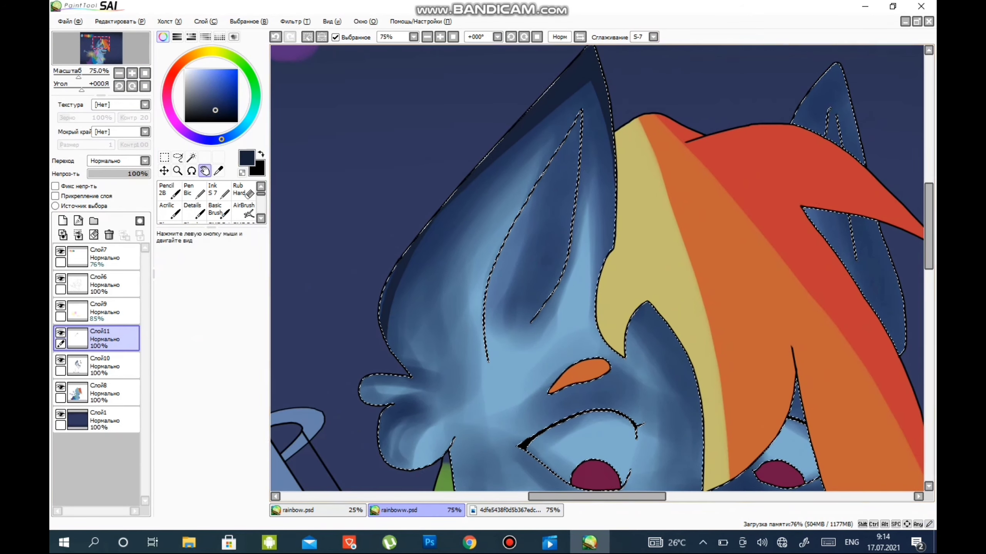
key(bracketright)
key(bracketright)
key(bracketright)
key(bracketright)
key(bracketright)
scroll(674, 318, down, 3)
scroll(674, 318, right, 4)
scroll(675, 318, up, 3)
scroll(674, 318, right, 3)
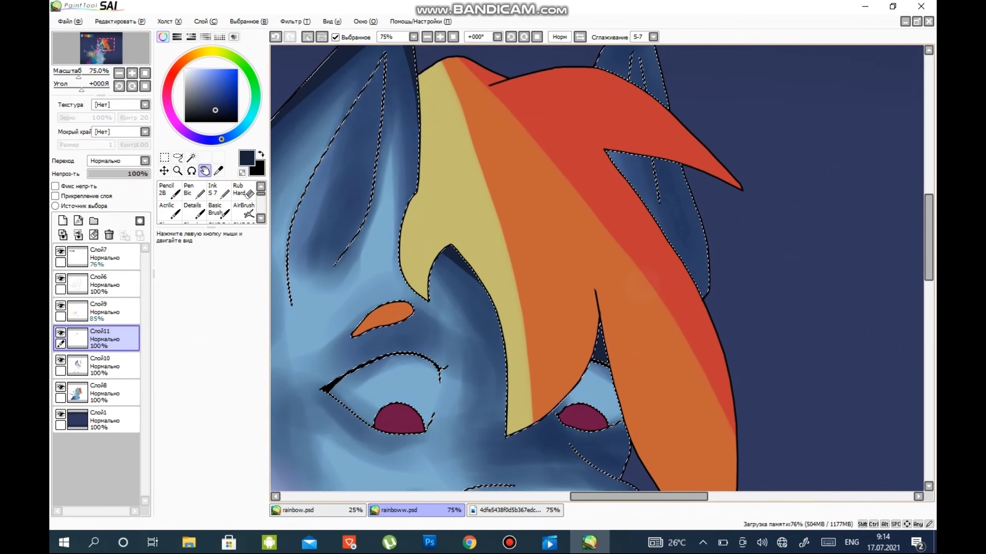
key(bracketright)
key(bracketright)
key(bracketright)
key(bracketright)
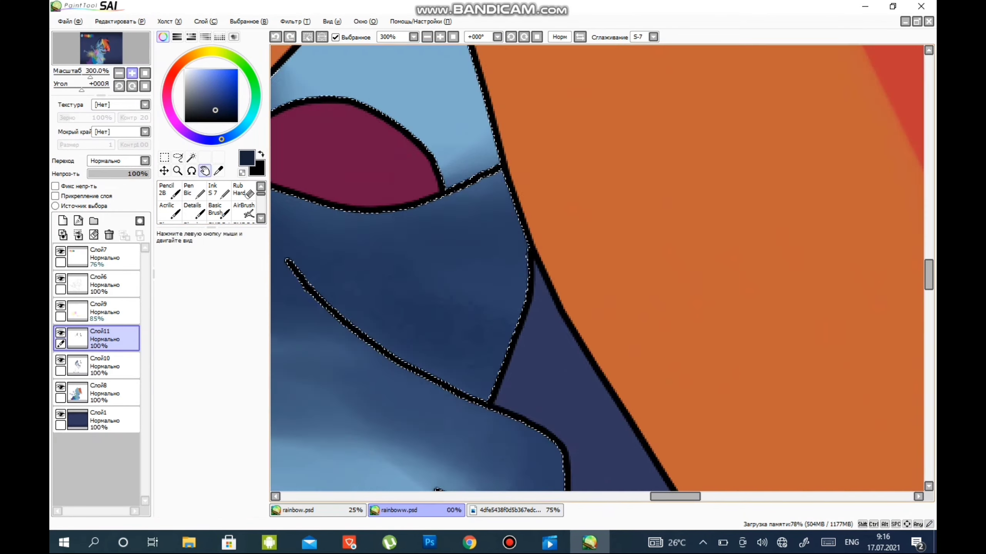
Step: Paint a hard navy shadow in the socket below the far eye with the size 12 pen
drag(456, 394, 544, 256)
mouse_move(552, 207)
mouse_down()
mouse_move(605, 260)
mouse_move(568, 440)
mouse_up()
key(bracketright)
key(bracketright)
scroll(594, 409, down, 1)
mouse_move(594, 409)
mouse_down()
mouse_move(615, 407)
mouse_move(619, 225)
mouse_move(637, 390)
mouse_up()
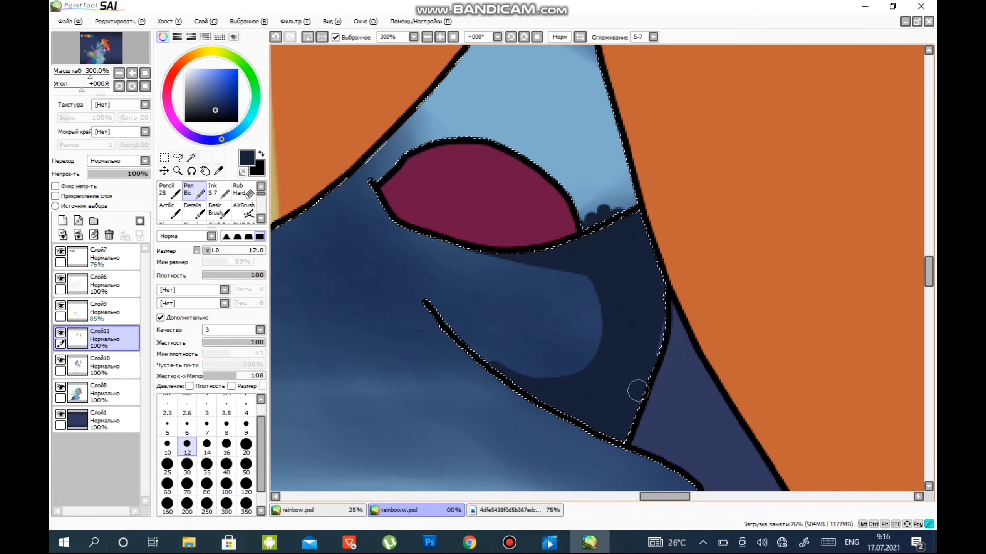
Step: Add hard navy shadows inside the ears, between the near eyebrow and eyelid, and around the mouth corner and chin
scroll(568, 223, up, 1)
mouse_move(307, 165)
mouse_down()
mouse_move(561, 373)
mouse_move(717, 398)
mouse_up()
key(bracketright)
key(bracketright)
key(bracketright)
key(bracketright)
key(bracketright)
key(bracketright)
drag(365, 196, 529, 330)
key(bracketright)
key(bracketright)
key(bracketright)
key(bracketright)
key(bracketright)
scroll(528, 331, down, 1)
drag(501, 260, 628, 218)
drag(566, 241, 644, 202)
mouse_move(520, 292)
mouse_down()
mouse_move(609, 291)
mouse_move(585, 280)
mouse_move(621, 233)
mouse_move(505, 240)
mouse_move(528, 257)
mouse_move(530, 283)
mouse_up()
key(e)
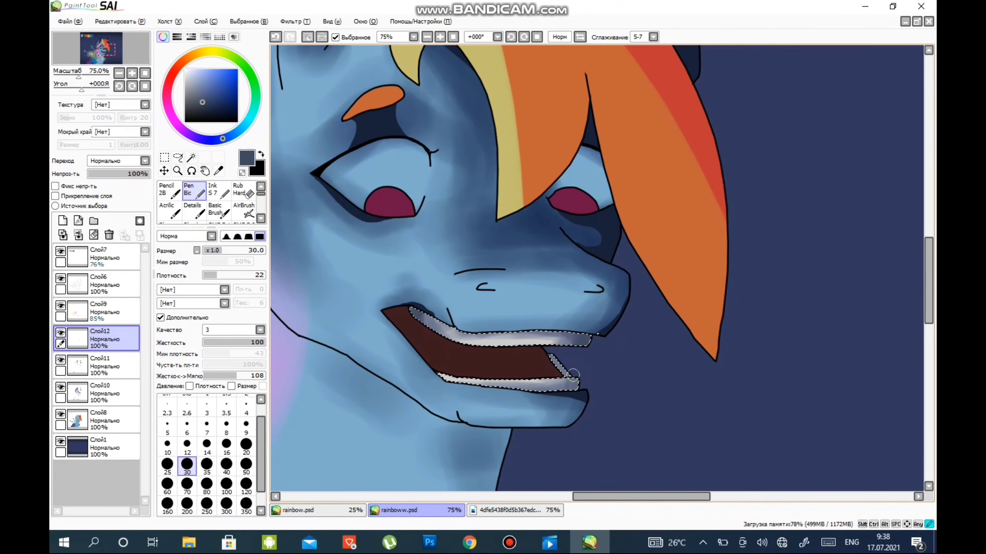
Step: Shade the upper part of the fringe's yellow band with dark yellow on a new layer, using the size 120 pen at density 22
alt+click(472, 360)
key(bracketright)
key(bracketright)
key(bracketright)
key(bracketright)
key(bracketright)
key(bracketright)
key(bracketright)
key(bracketright)
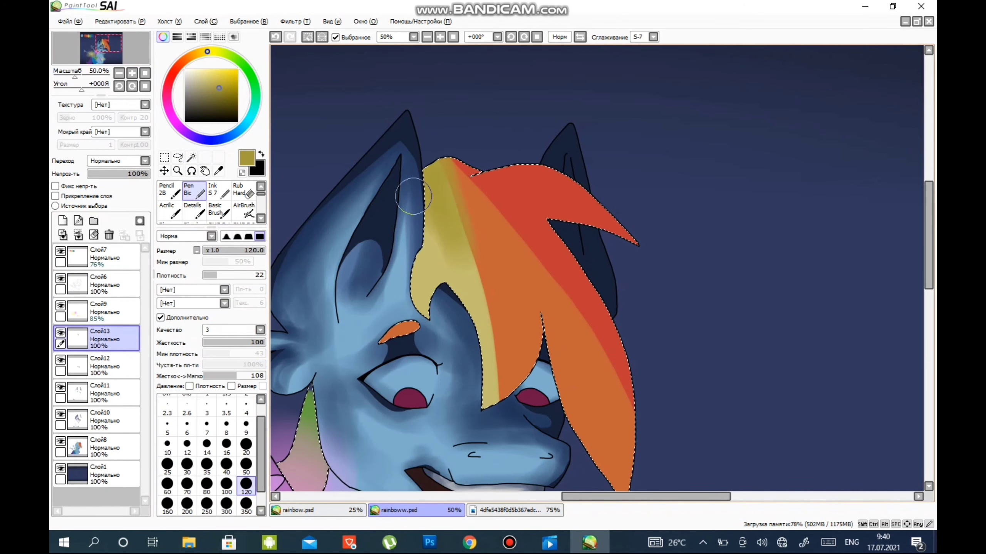
drag(440, 187, 413, 224)
Step: Shade the red band of the fringe with a darker red based on its sampled color
alt+click(504, 182)
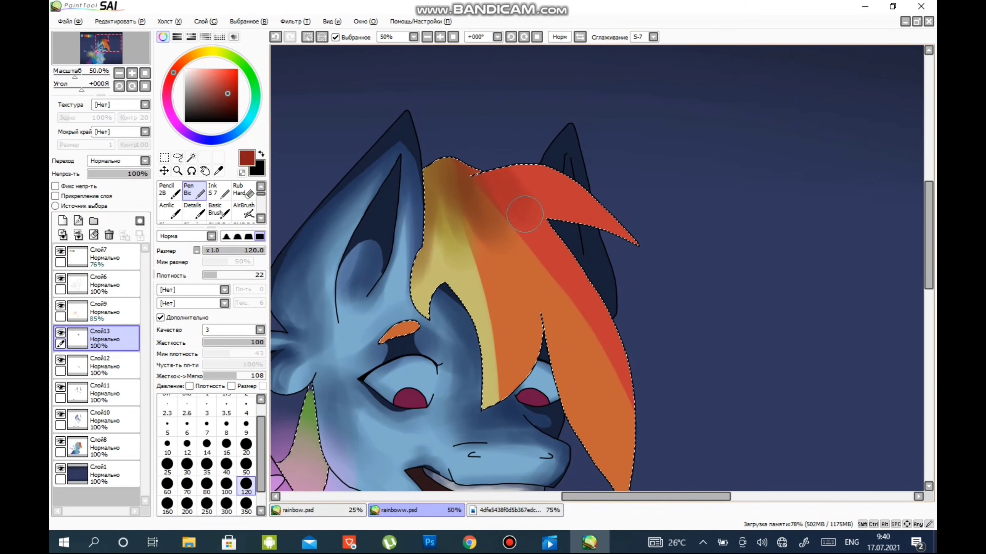
drag(504, 183, 627, 204)
scroll(595, 266, up, 1)
drag(595, 266, 603, 266)
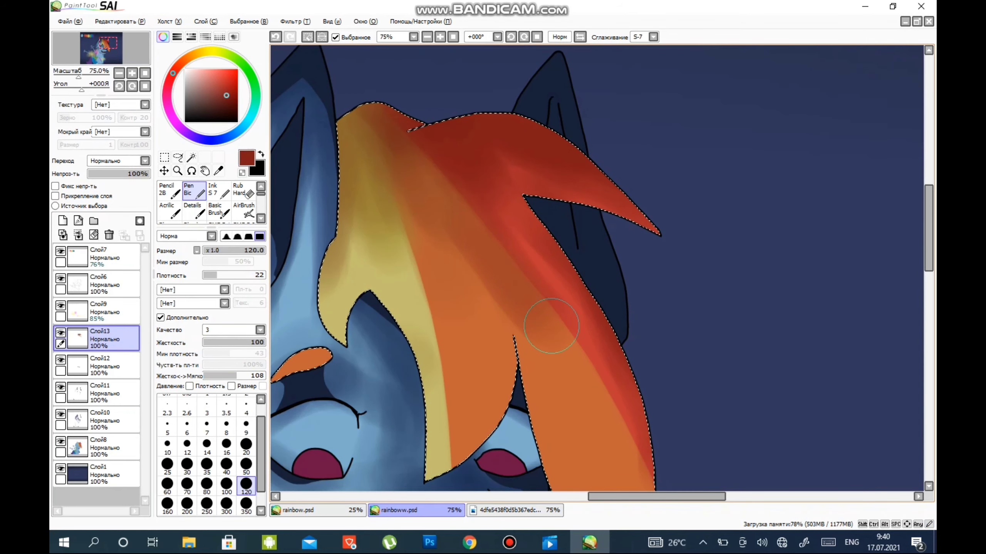
Step: Blend the fringe's orange and red bands down to the tip with red-orange and dark red tones sampled from the hair
alt+click(606, 360)
scroll(632, 329, down, 2)
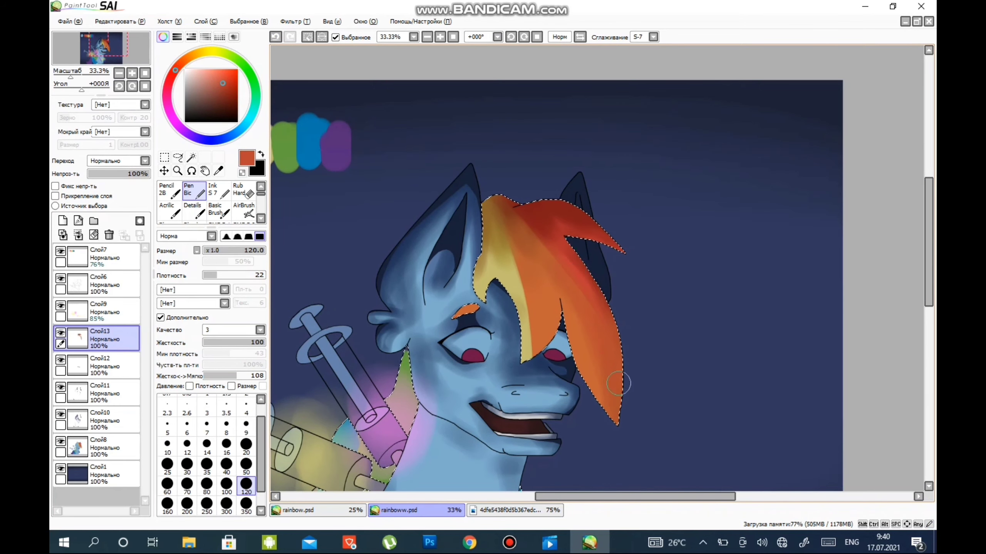
alt+click(600, 296)
scroll(600, 296, down, 1)
scroll(591, 296, up, 2)
scroll(618, 441, down, 2)
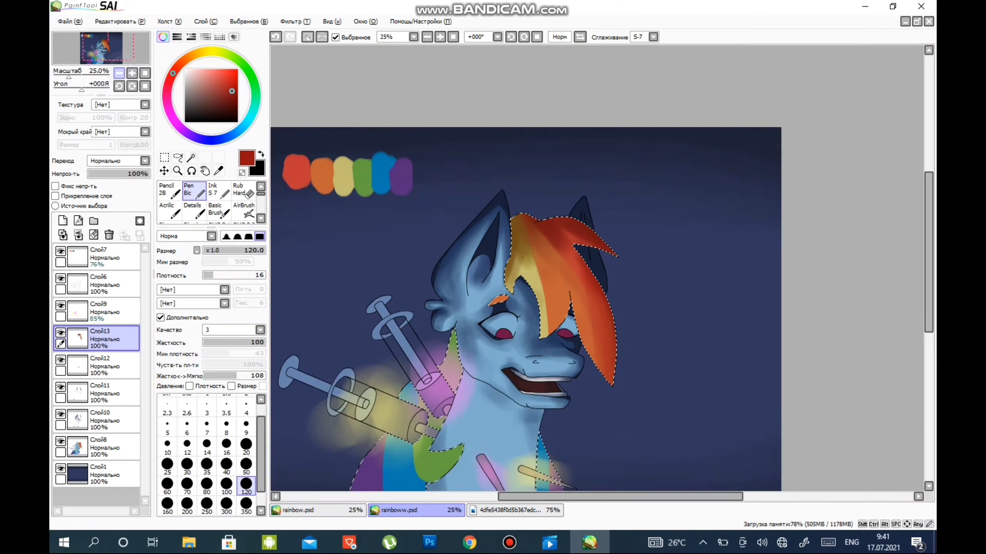
Step: Shade the green band of the neck mane with a darker green using the size 120 pen at density 16
scroll(598, 287, up, 1)
scroll(594, 261, up, 1)
alt+click(452, 225)
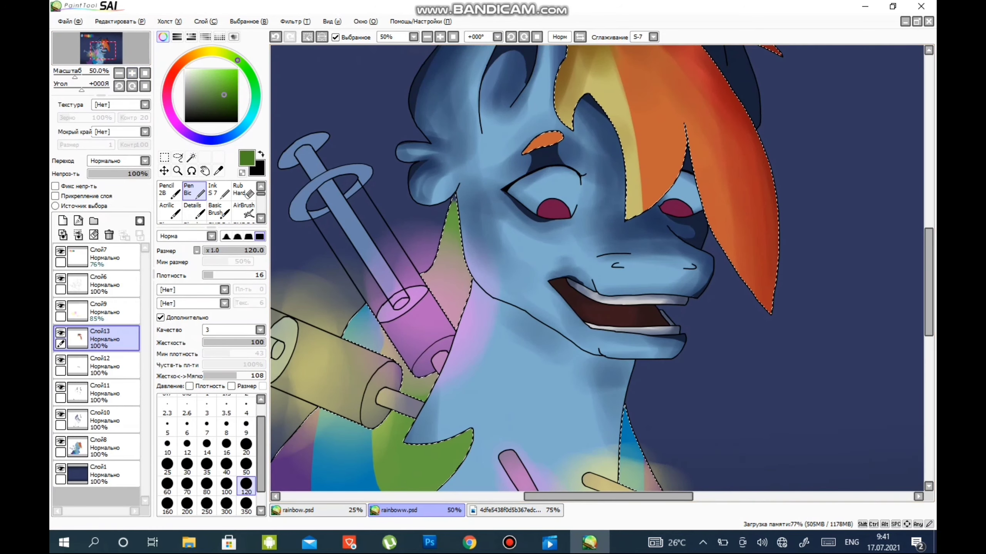
click(119, 73)
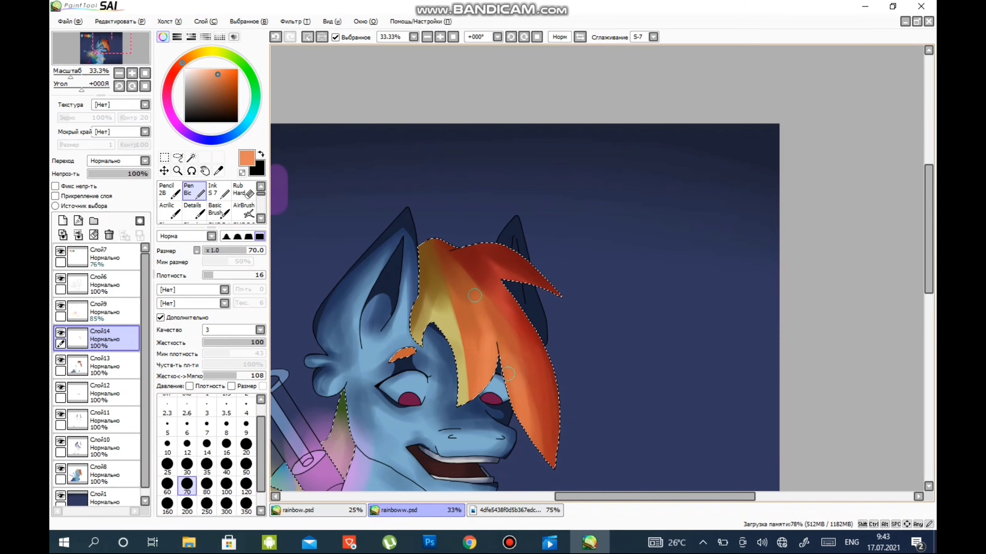
Step: Highlight the green, blue and purple bands of the neck mane with lighter tones, using the size 100 pen
click(238, 60)
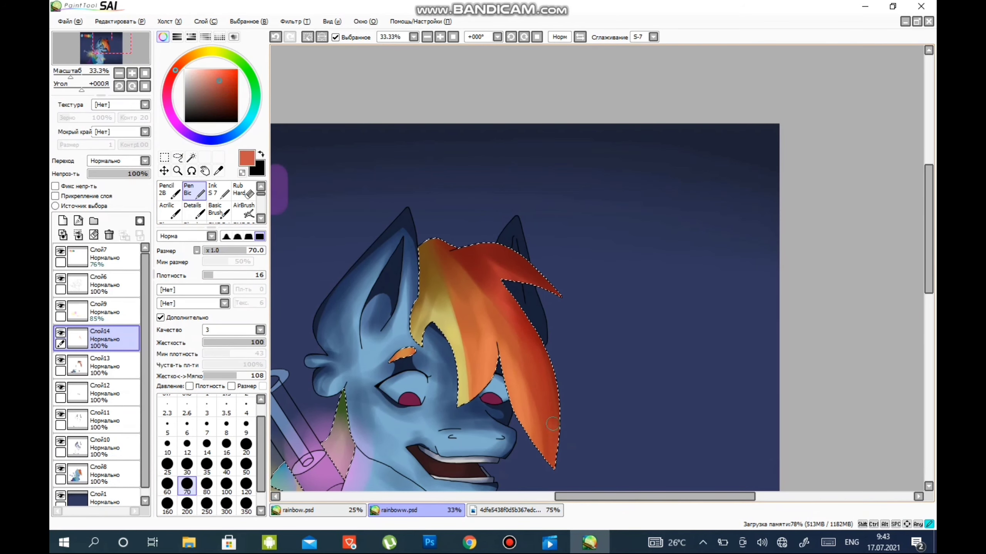
click(226, 485)
drag(400, 342, 447, 400)
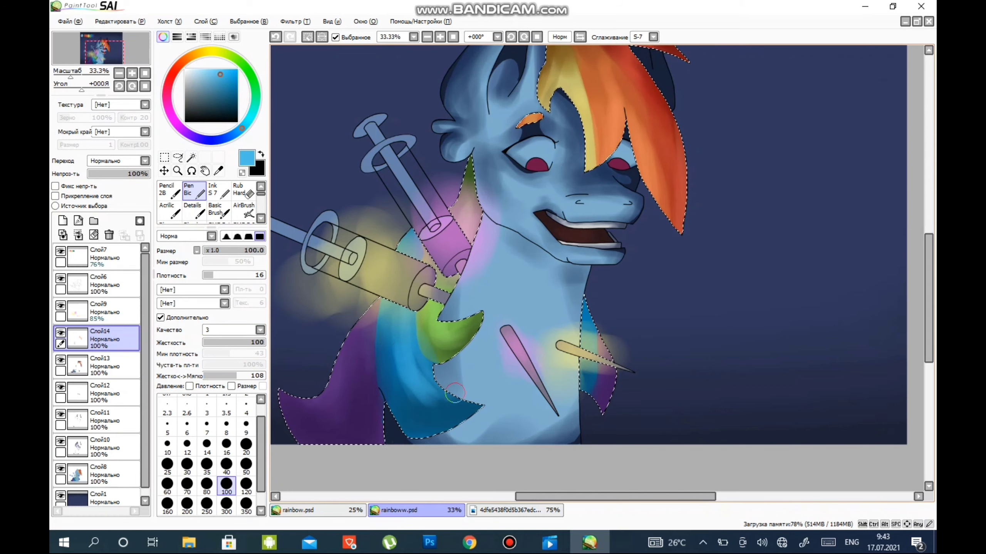
click(188, 134)
click(219, 84)
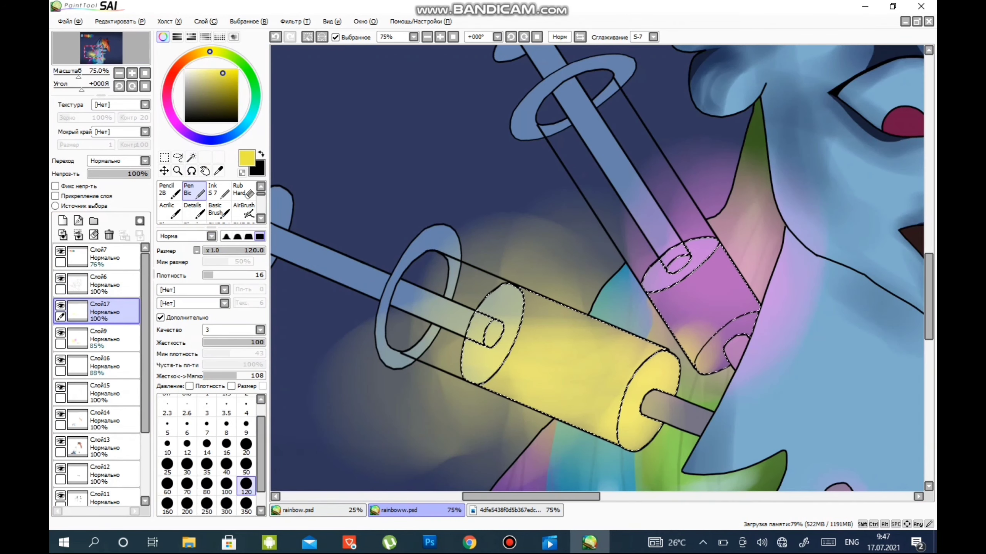
Step: Shade the liquid in the lower syringe with yellow tones using the size 120 pen, and switch to the eraser
click(119, 73)
click(132, 73)
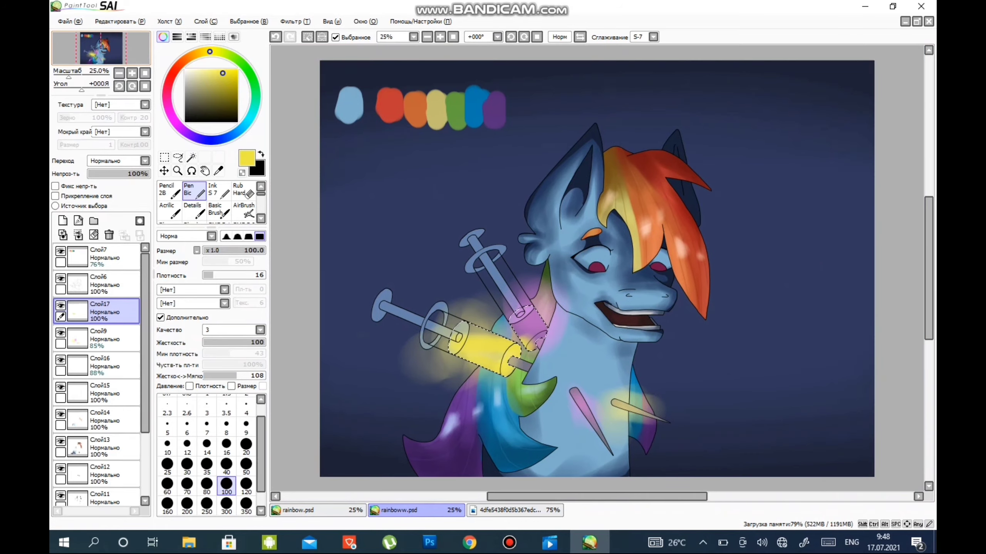
click(132, 74)
click(246, 484)
drag(679, 350, 644, 340)
key(e)
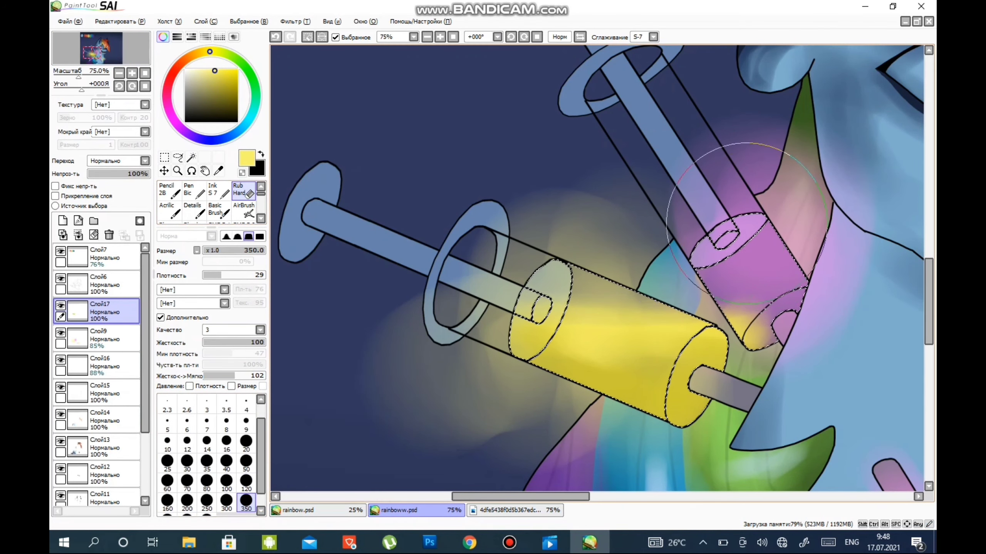
Step: Paint the liquid in the upper syringe bright pink, starting with the size 120 pen and reducing its size
key(ctrl+plus)
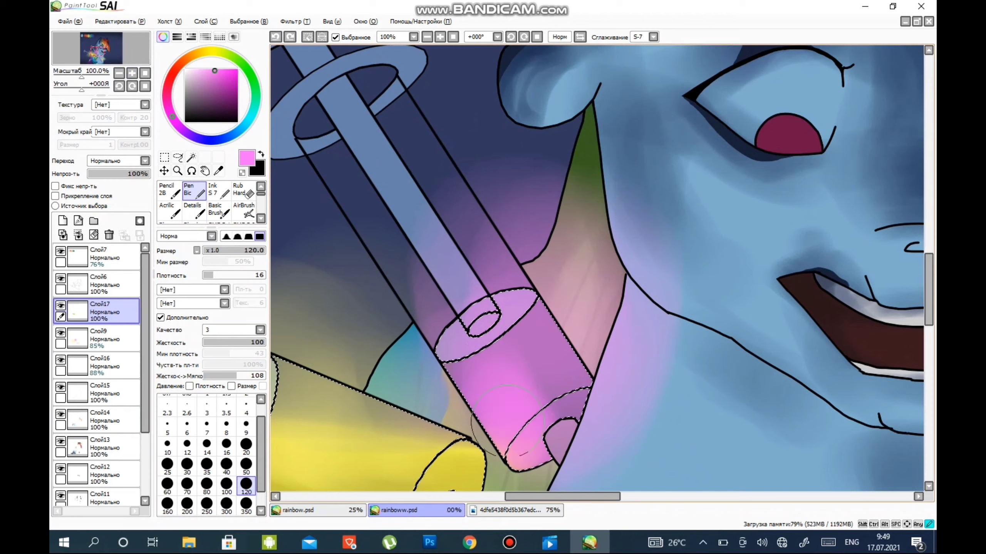
mouse_move(504, 389)
mouse_down()
mouse_move(562, 389)
mouse_move(504, 408)
mouse_move(586, 418)
mouse_move(543, 388)
mouse_up()
key(ctrl+plus)
key(bracketleft)
mouse_move(638, 286)
mouse_down()
mouse_move(638, 352)
mouse_move(621, 349)
mouse_up()
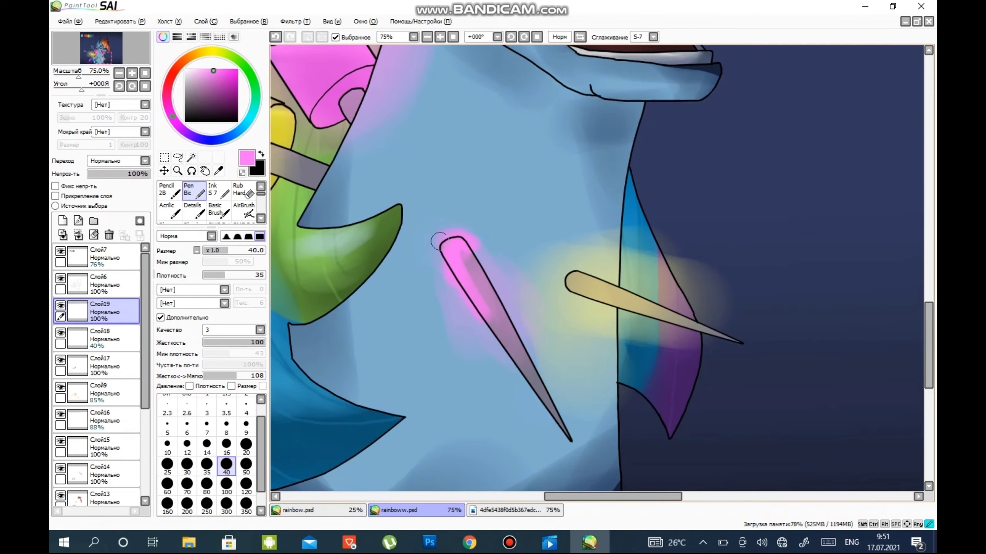
Step: Paint a bright pink drip running down below the tip of the pink nail
key(ctrl+plus)
scroll(583, 272, down, 3)
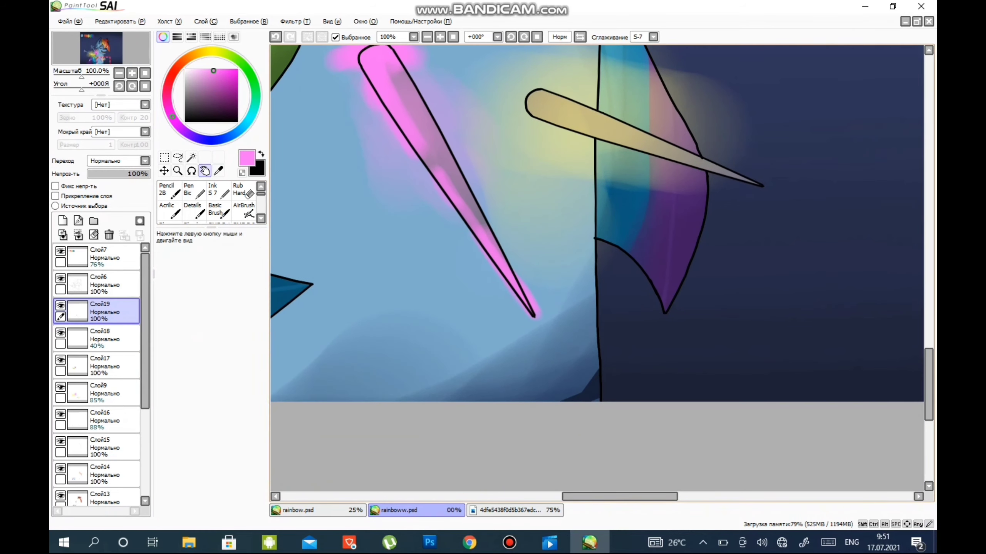
drag(533, 323, 532, 369)
key(e)
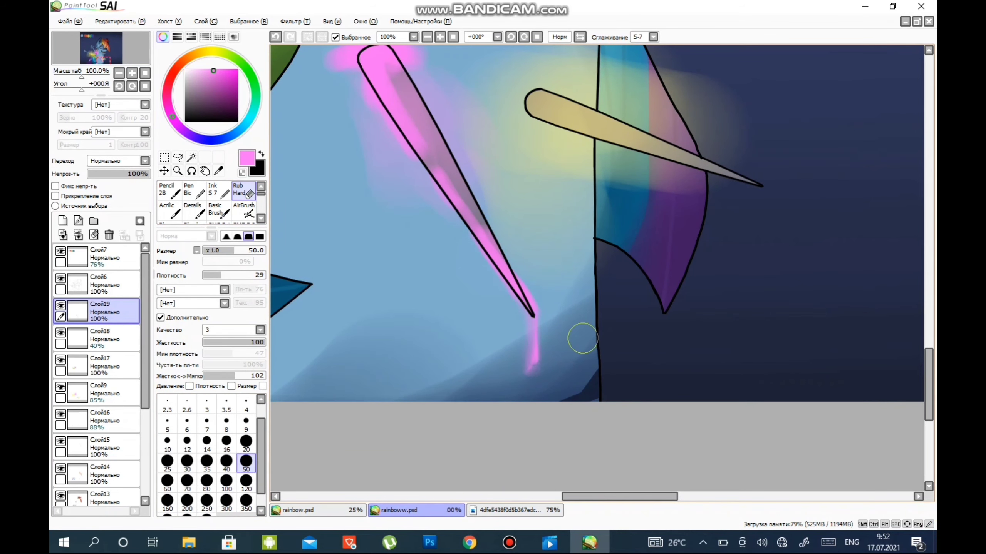
key(n)
drag(521, 295, 587, 425)
Step: Paint a wide pink splatter with hanging drips around the head of the pink nail, and reduce the pen to size 20
key(bracketright)
key(bracketright)
key(bracketright)
key(bracketright)
mouse_move(427, 349)
mouse_down()
mouse_move(371, 241)
mouse_move(407, 121)
mouse_move(425, 171)
mouse_move(514, 98)
mouse_up()
key(bracketleft)
key(bracketleft)
key(bracketleft)
key(bracketleft)
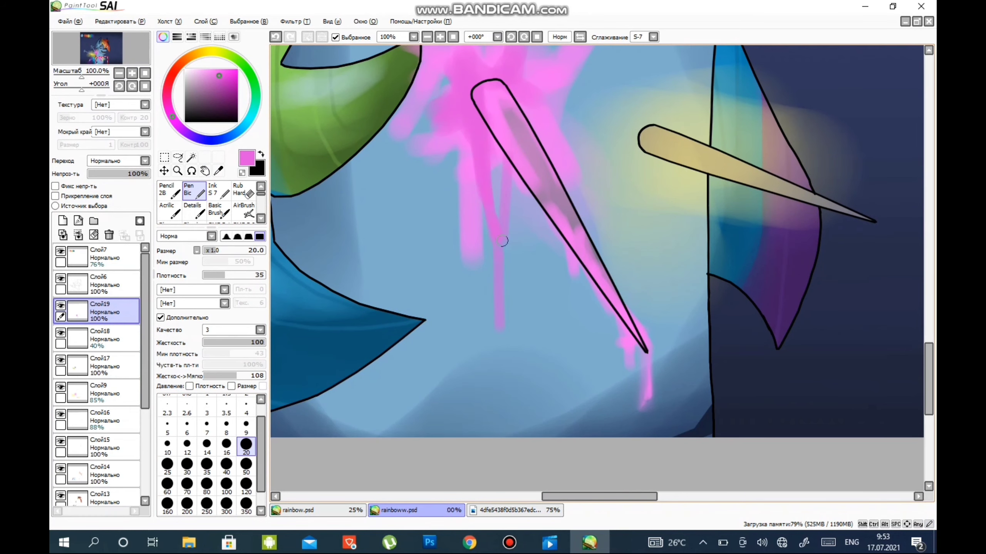
Step: Shade the pink drips below the nail head with darker magenta streaks, using the size 9 pen
scroll(416, 228, up, 1)
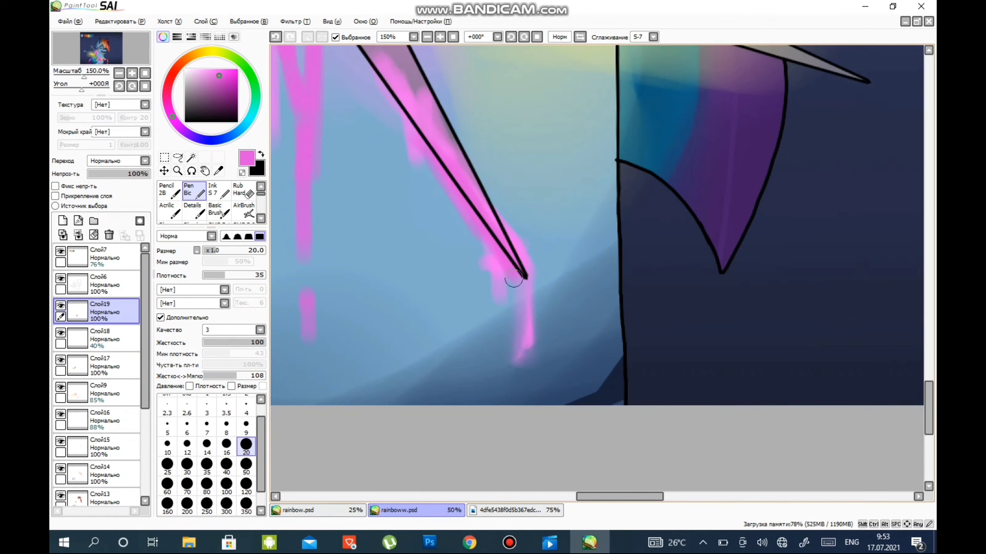
key(bracketleft)
key(bracketleft)
key(bracketleft)
key(bracketleft)
key(bracketleft)
mouse_move(485, 194)
mouse_down()
mouse_move(477, 388)
mouse_move(504, 343)
mouse_up()
drag(504, 225, 545, 354)
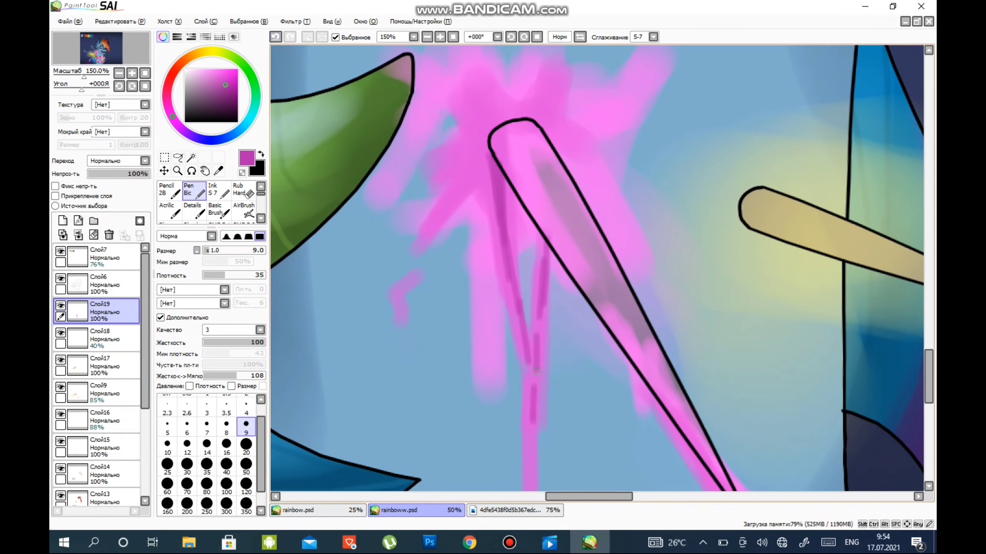
Step: Shade the lower part of the pink nail and its tip with dark magenta, using the size 9 pen
scroll(536, 372, up, 1)
key(bracketright)
key(bracketright)
key(bracketright)
key(bracketleft)
key(bracketleft)
key(bracketleft)
drag(562, 183, 446, 117)
drag(458, 198, 497, 329)
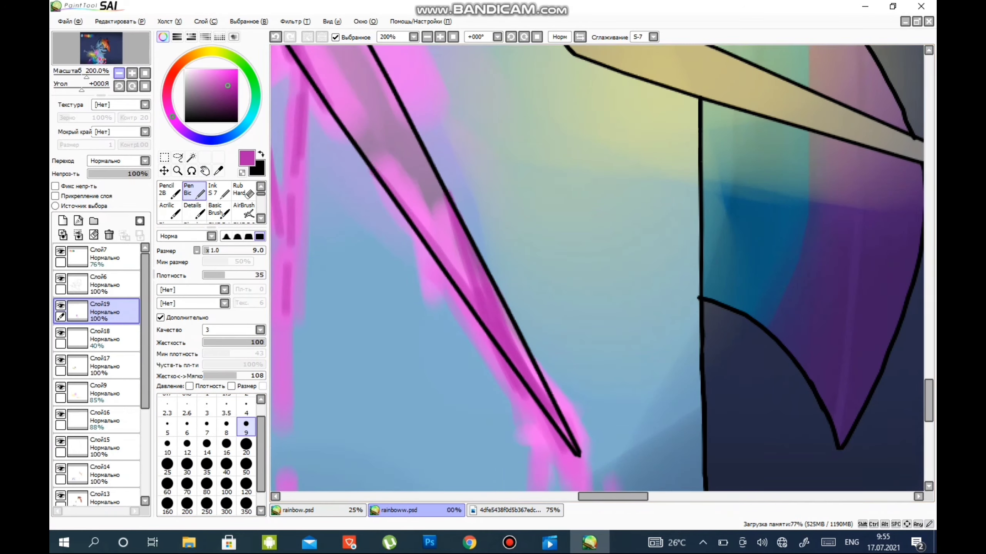
Step: Paint dark magenta cracks radiating from the pink nail's head with the size 14 pen
scroll(597, 268, down, 1)
drag(505, 97, 568, 334)
key(bracketright)
key(bracketright)
key(bracketright)
scroll(568, 335, up, 1)
drag(381, 89, 424, 314)
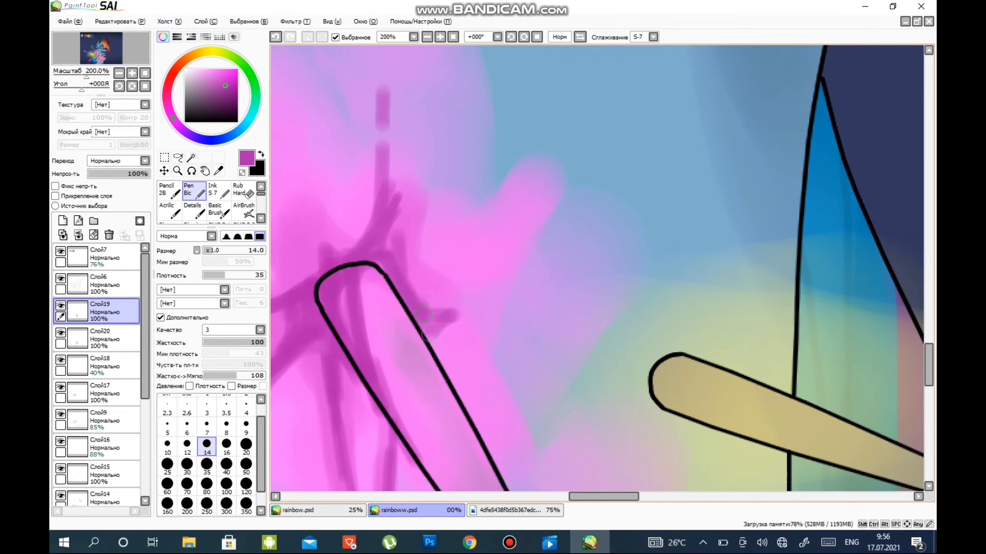
Step: Add a new layer and paint a bright yellow glow around the head of the second nail with the size 100 pen
scroll(424, 314, down, 1)
click(62, 221)
click(209, 52)
click(220, 69)
click(227, 484)
drag(524, 232, 532, 307)
drag(485, 194, 575, 388)
drag(466, 233, 551, 164)
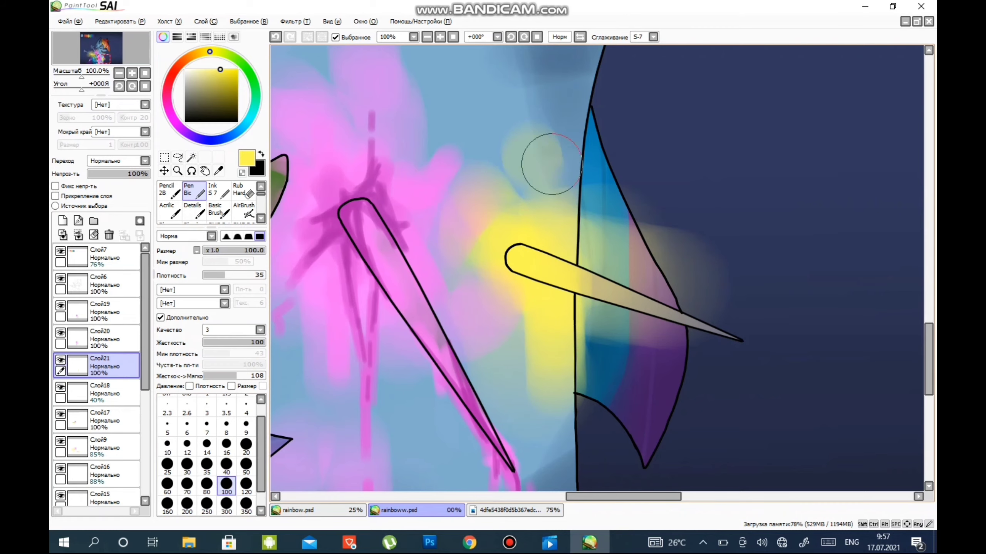
Step: Shade the yellow nail, the cracks around its head and the drip beneath it with dark yellow, using the size 16 pen
scroll(551, 164, down, 1)
key(bracketleft)
key(bracketleft)
key(bracketleft)
key(bracketleft)
key(bracketleft)
key(bracketleft)
key(bracketleft)
key(bracketleft)
key(bracketleft)
drag(388, 152, 475, 197)
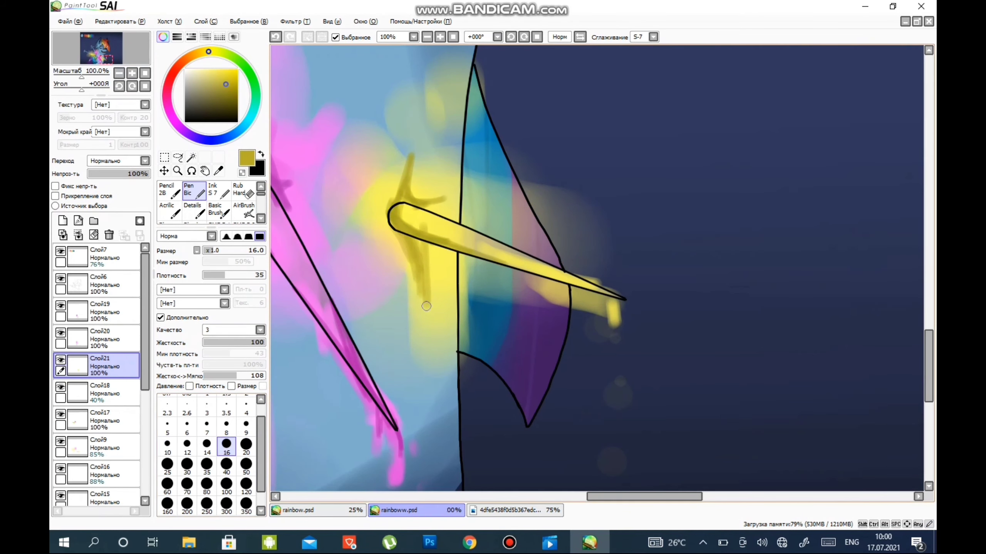
scroll(413, 243, up, 1)
scroll(502, 403, down, 2)
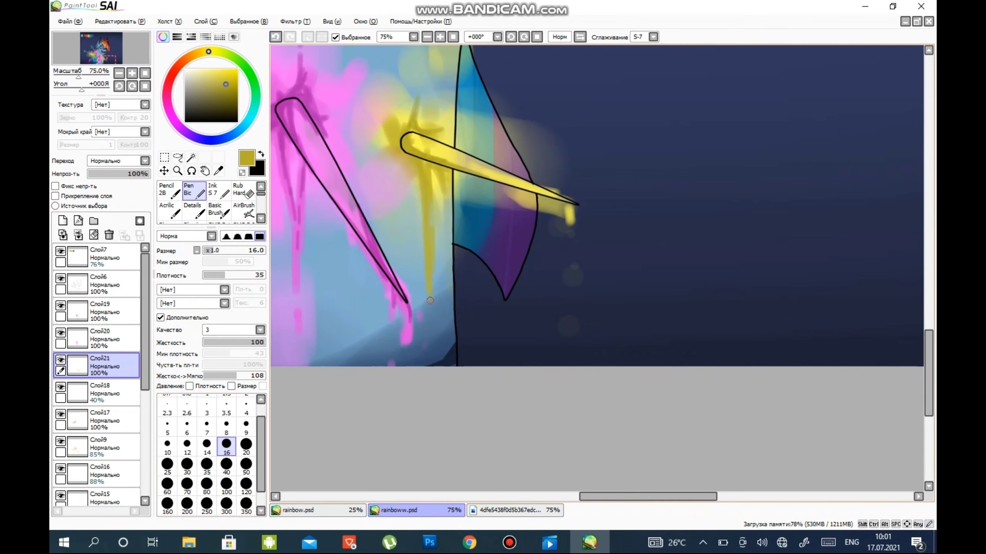
Step: On a new layer, paint pale yellow reflections on the lower syringe's needle with the size 9 pen
scroll(404, 227, down, 1)
key(ctrl+shift+n)
alt+click(404, 227)
key(bracketright)
key(bracketright)
key(bracketright)
key(bracketright)
key(bracketright)
key(bracketright)
key(bracketright)
key(bracketright)
key(bracketright)
key(bracketright)
key(bracketright)
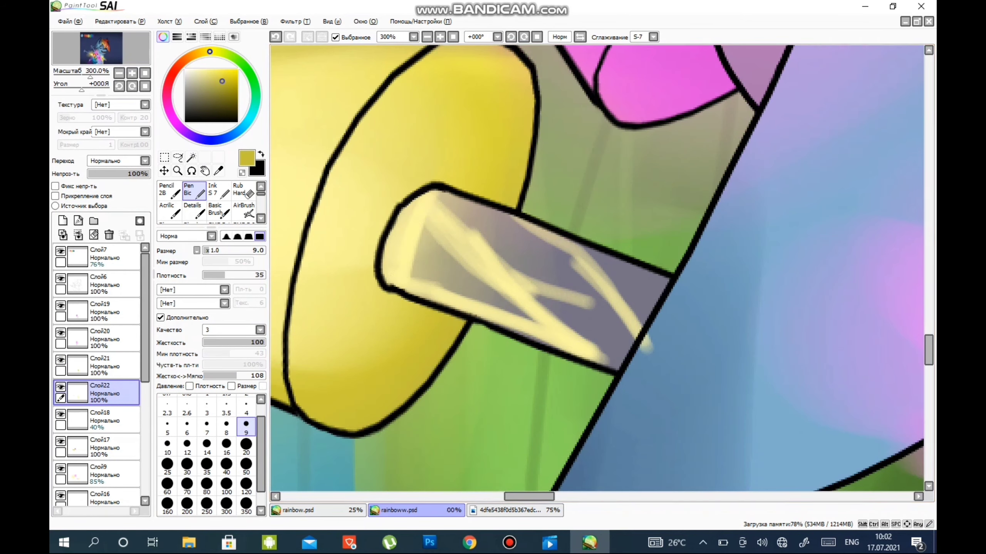
mouse_move(621, 308)
mouse_down()
mouse_move(466, 295)
mouse_move(563, 333)
mouse_up()
Step: Shade the lower syringe's needle with darker yellow between the pale reflections
alt+click(454, 295)
key(bracketright)
key(bracketright)
key(bracketright)
key(bracketright)
key(bracketright)
scroll(545, 347, down, 2)
Step: Highlight the pink liquid in the upper syringe with lighter pink tones
alt+click(504, 163)
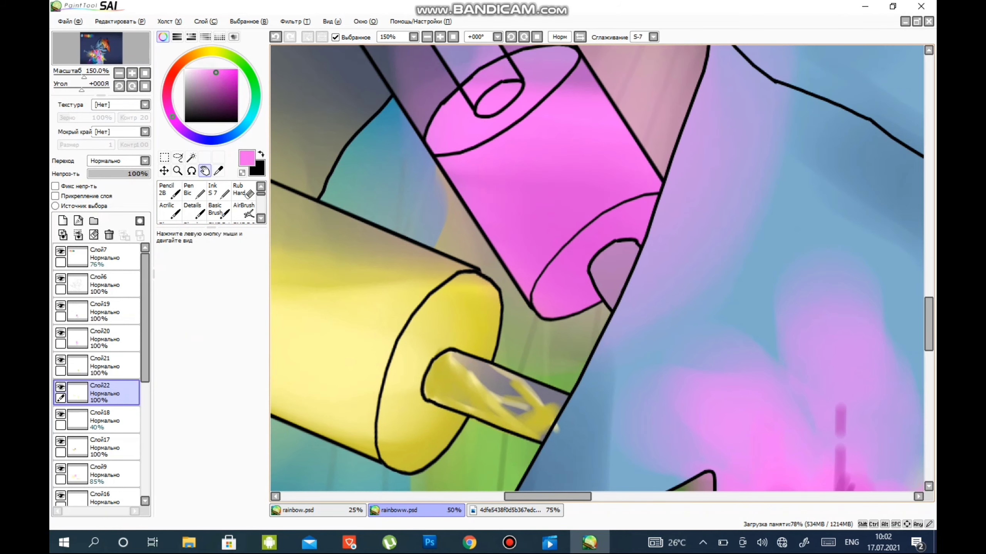
key(bracketright)
key(bracketright)
key(bracketright)
key(bracketright)
key(bracketright)
drag(485, 156, 583, 252)
Step: Paint the upper syringe's needle with light and bright pink tones, starting with the size 20 pen
scroll(582, 252, up, 4)
drag(605, 217, 640, 350)
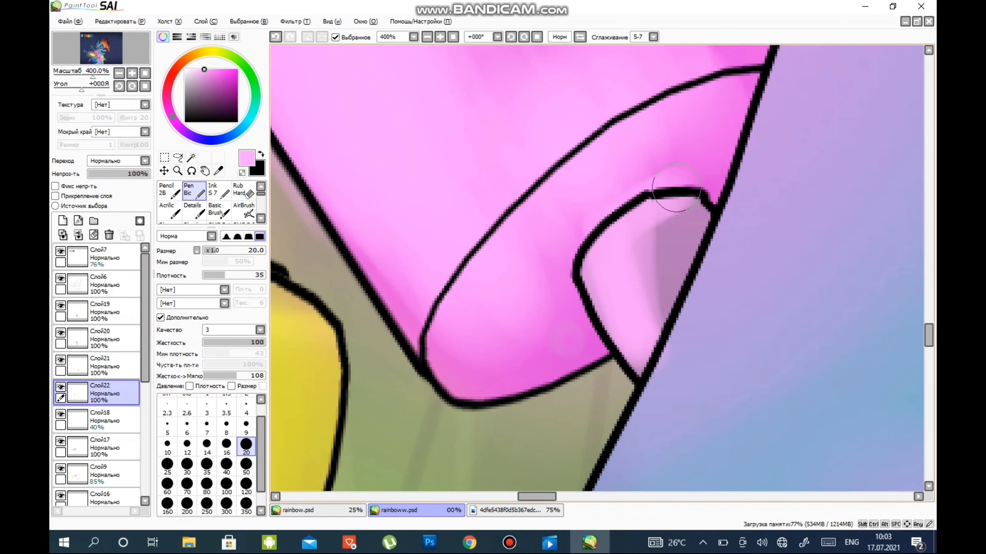
alt+click(563, 330)
drag(590, 233, 652, 342)
key(bracketleft)
key(bracketleft)
key(bracketleft)
key(bracketleft)
key(bracketleft)
key(bracketleft)
key(bracketleft)
key(bracketleft)
key(bracketleft)
key(bracketleft)
click(144, 73)
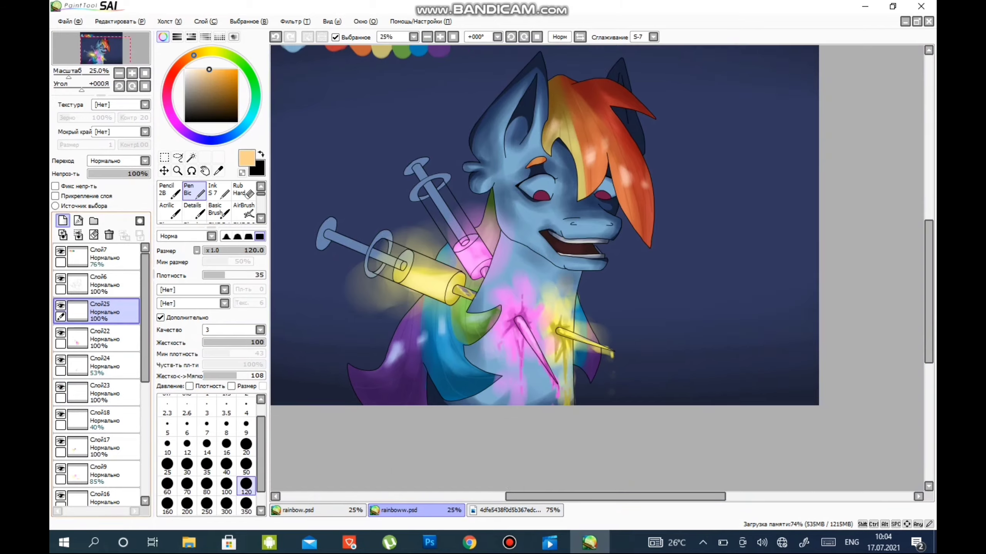
Step: Paint bright cyan liquid flowing from the corner of the mouth over the lower lip and jaw, using the size 20 pen
scroll(601, 268, up, 4)
key(bracketright)
key(bracketright)
key(bracketright)
key(bracketright)
key(bracketright)
drag(330, 280, 341, 404)
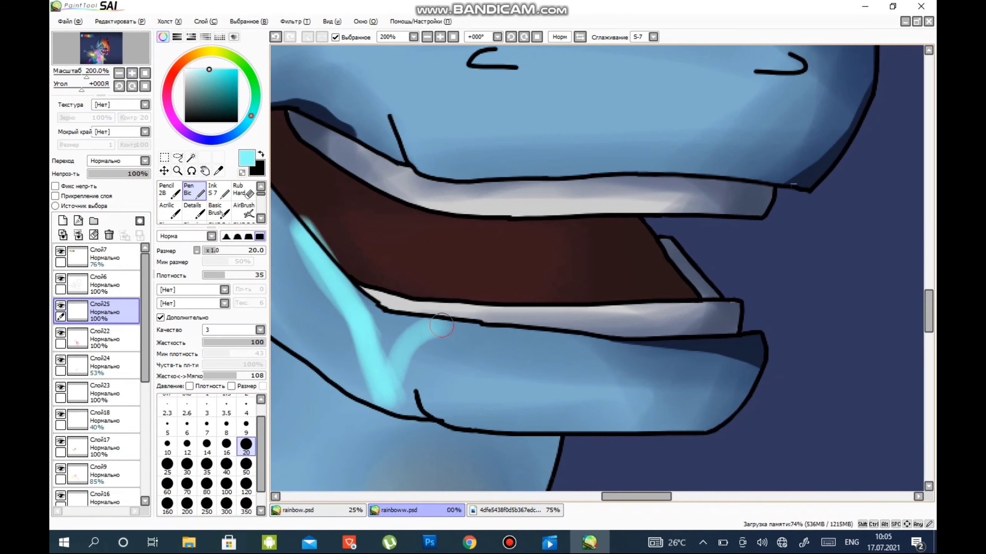
drag(427, 330, 582, 388)
scroll(504, 311, down, 1)
drag(349, 307, 423, 350)
Step: Paint a soft cyan glow inside the mouth and over the teeth, with the pen density at 41
scroll(388, 291, down, 1)
key(bracketright)
key(bracketright)
scroll(344, 260, up, 1)
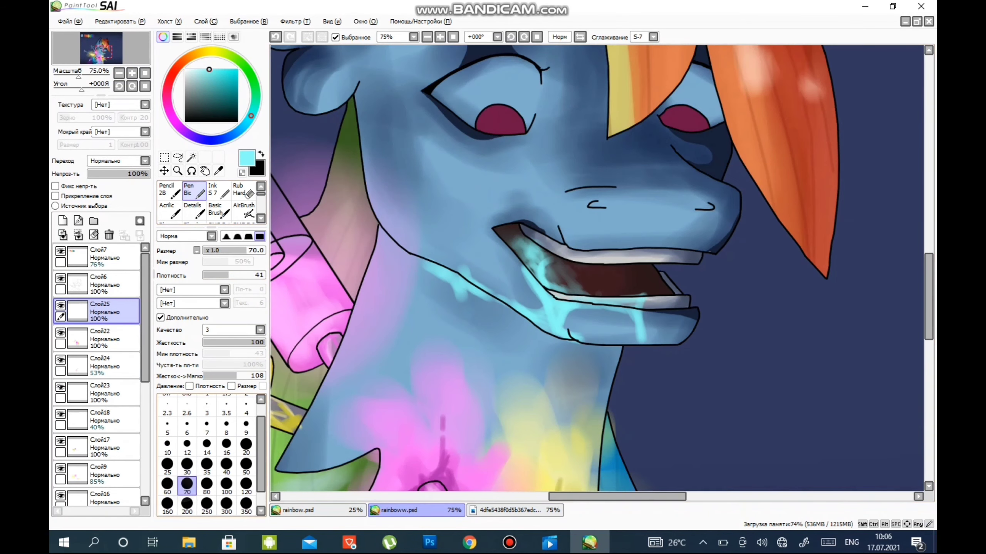
scroll(473, 286, up, 2)
key(bracketright)
key(bracketright)
key(bracketright)
key(bracketright)
key(bracketright)
drag(474, 286, 577, 333)
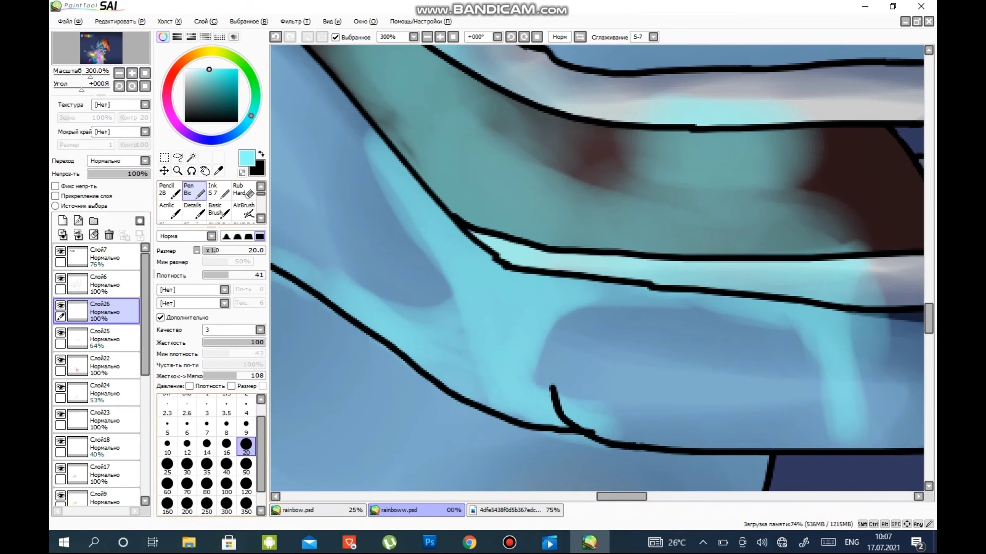
Step: Fill the white of the nearer eye with pale grey using the size 40 pen
scroll(509, 235, up, 1)
scroll(509, 234, down, 1)
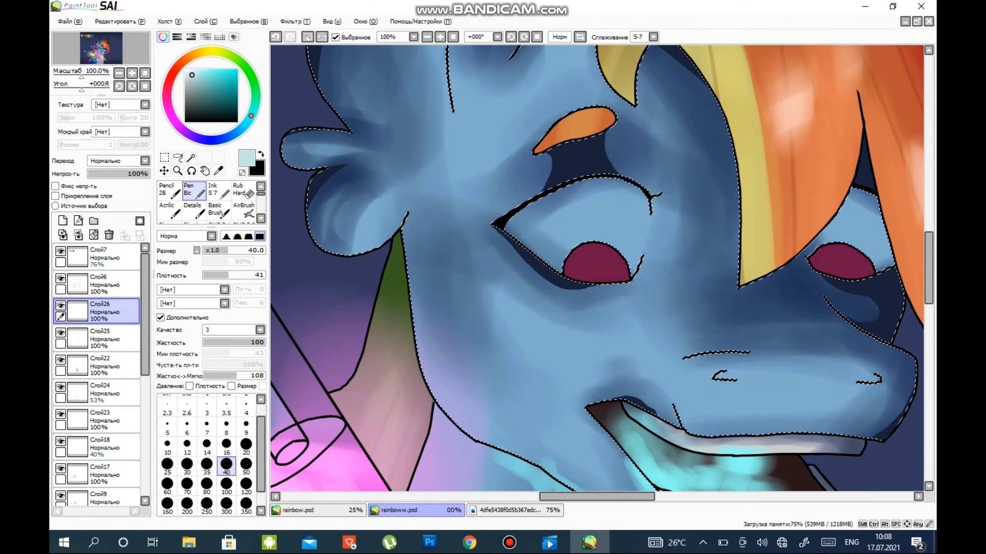
scroll(597, 268, up, 1)
mouse_move(466, 190)
mouse_down()
mouse_move(636, 106)
mouse_move(684, 193)
mouse_move(533, 191)
mouse_up()
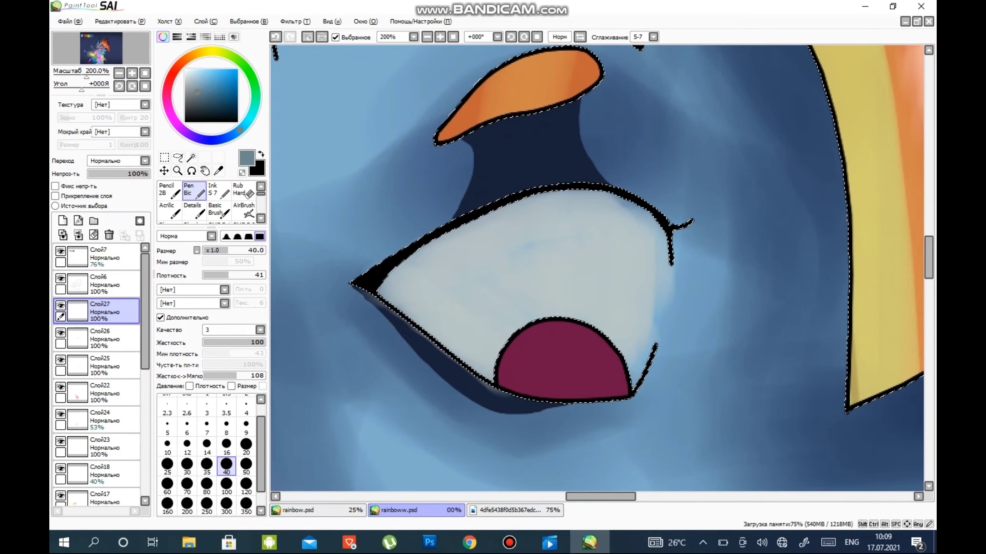
Step: Shade the upper edge of the eye white with dark grey-blue and lighten the iris with pink highlights
drag(388, 295, 465, 349)
key(bracketleft)
key(bracketleft)
key(bracketleft)
key(bracketleft)
drag(583, 187, 605, 180)
click(119, 73)
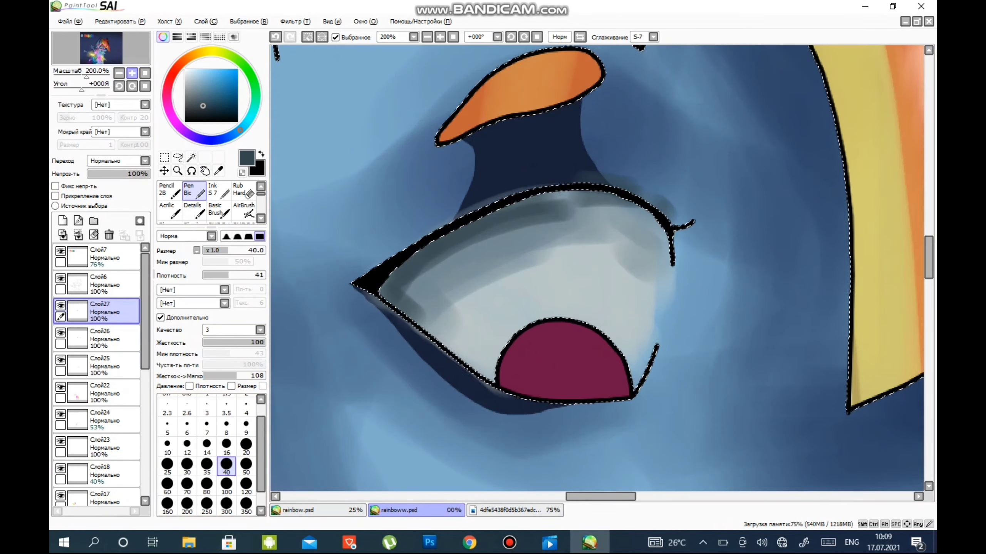
drag(388, 349, 458, 286)
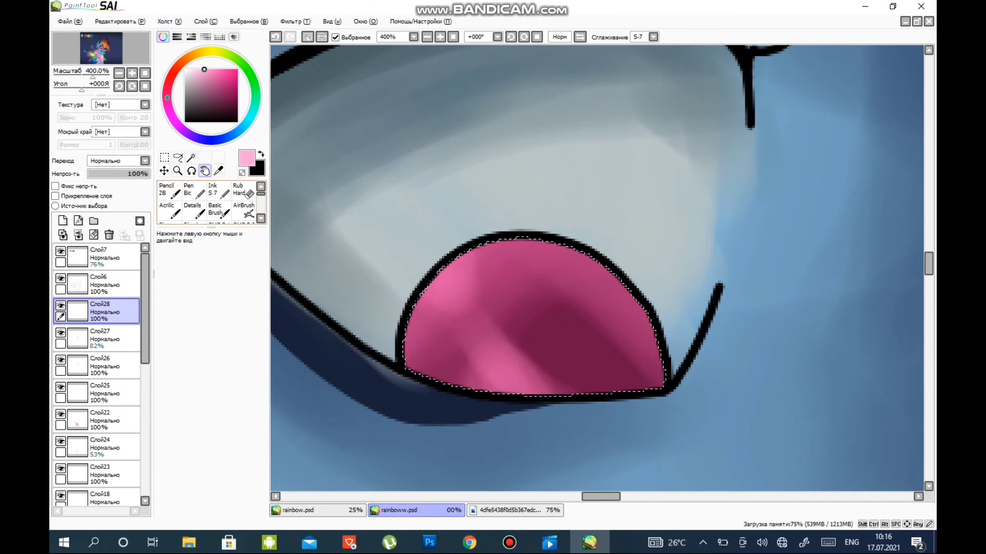
key(bracketleft)
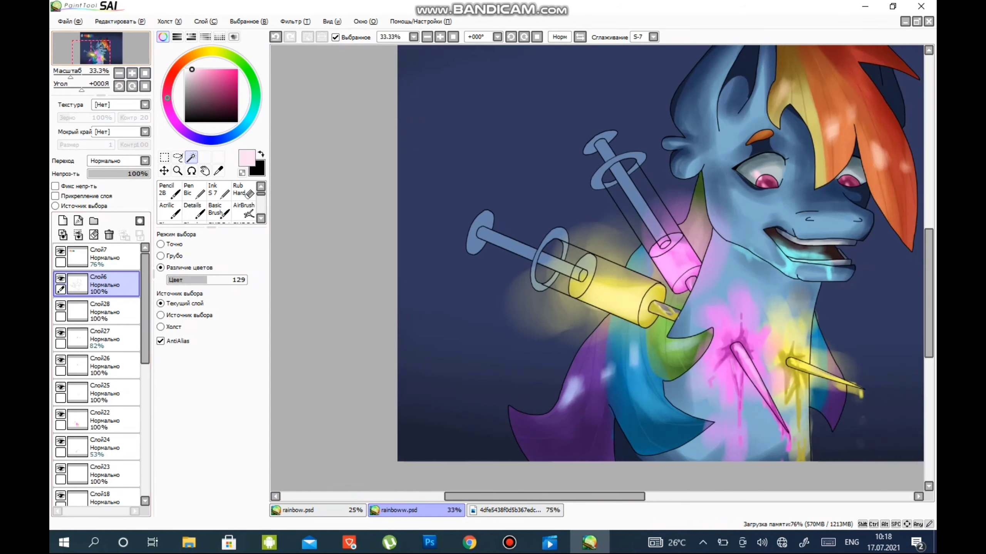
Step: Select the plungers, discs and finger rings of both syringes with the Magic Wand at color difference 129
scroll(599, 264, up, 1)
click(570, 272)
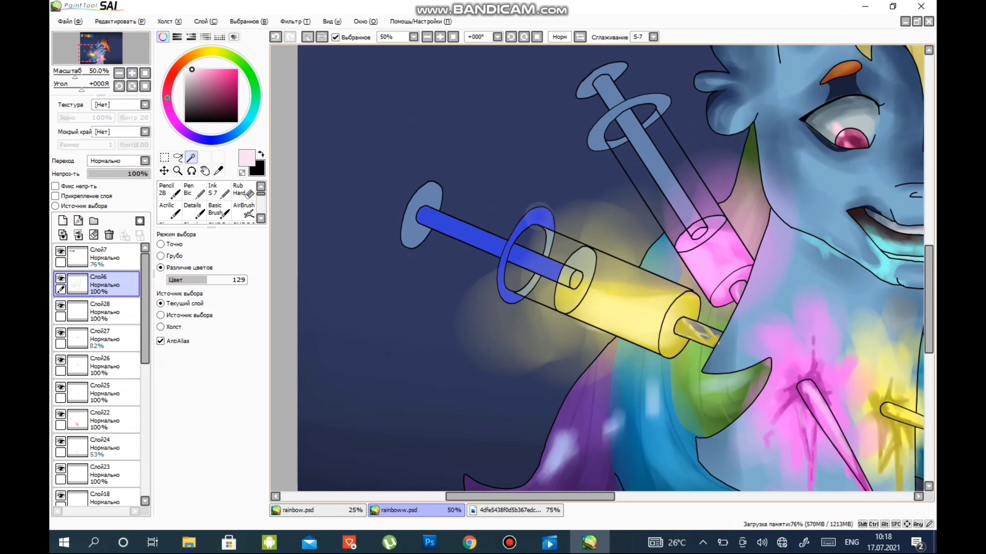
shift+click(656, 116)
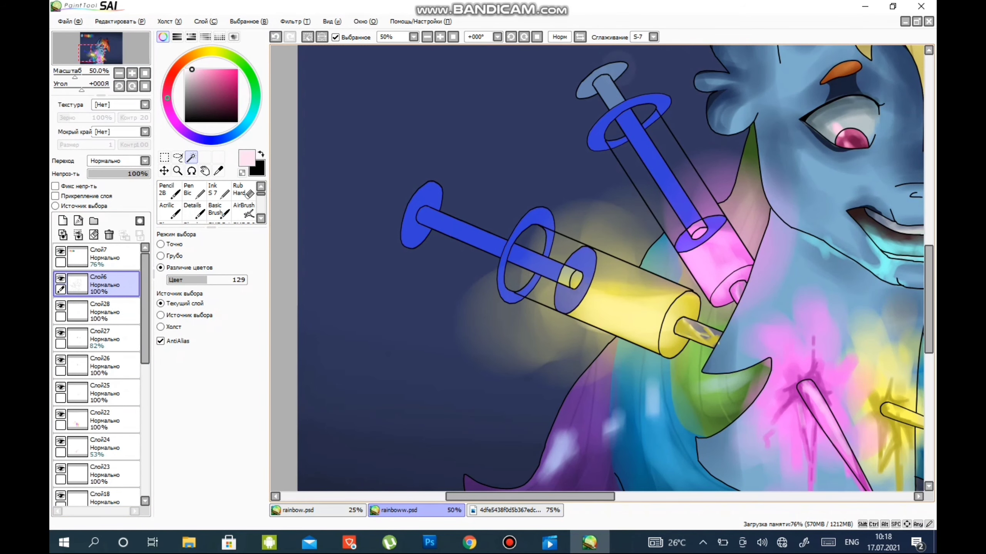
shift+click(601, 85)
Step: On a new layer, shade the lower syringe's finger ring with dark blue, using the size 16 pen at density 11
click(62, 221)
scroll(600, 268, up, 3)
key(n)
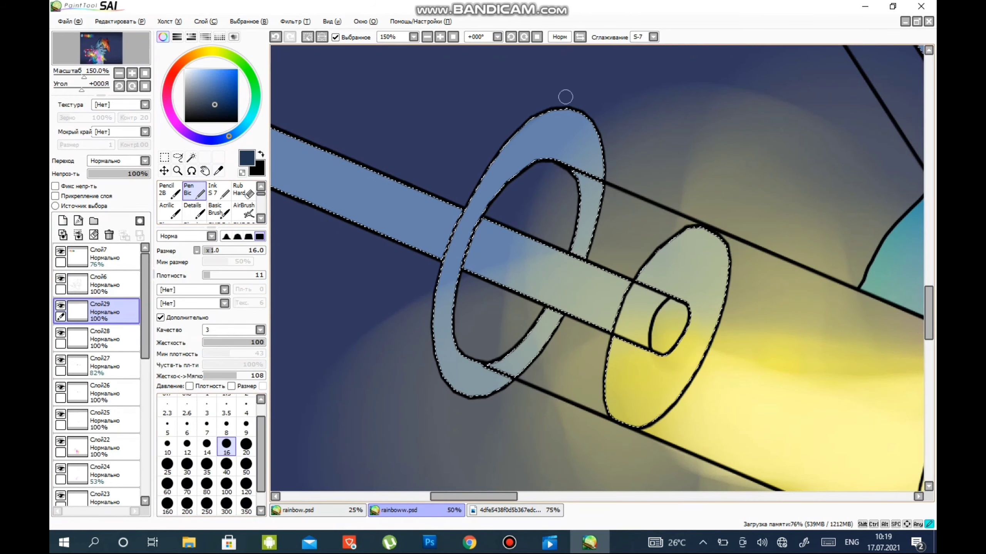
drag(565, 95, 425, 337)
Step: Tint the lower syringe's finger ring with yellow reflections from the liquid, using the size 50 pen
alt+click(640, 388)
key(bracketright)
key(bracketright)
key(bracketright)
key(bracketright)
key(bracketright)
key(bracketright)
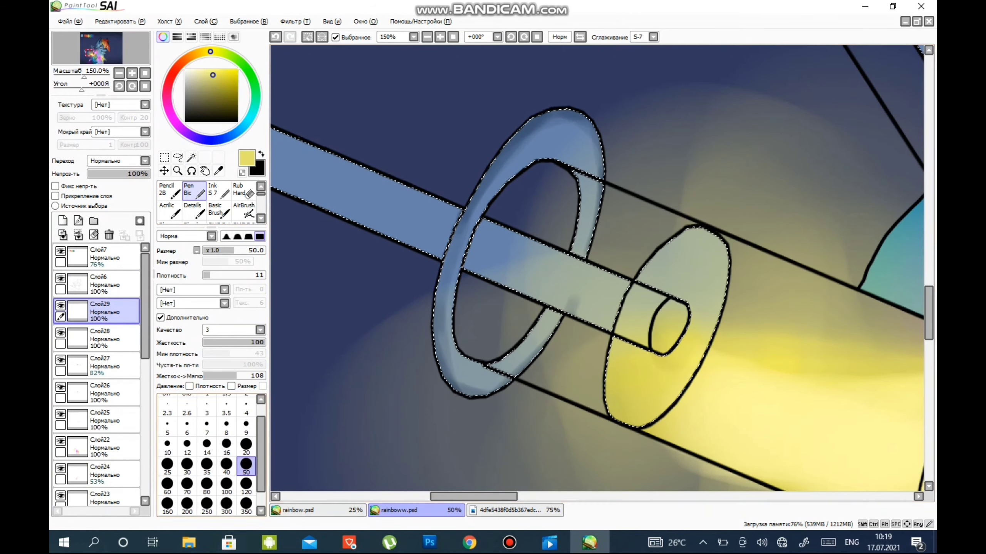
Step: Shade the lower syringe's plunger rod and thumb disc with darker blue tones, raising the pen to size 70
alt+click(418, 226)
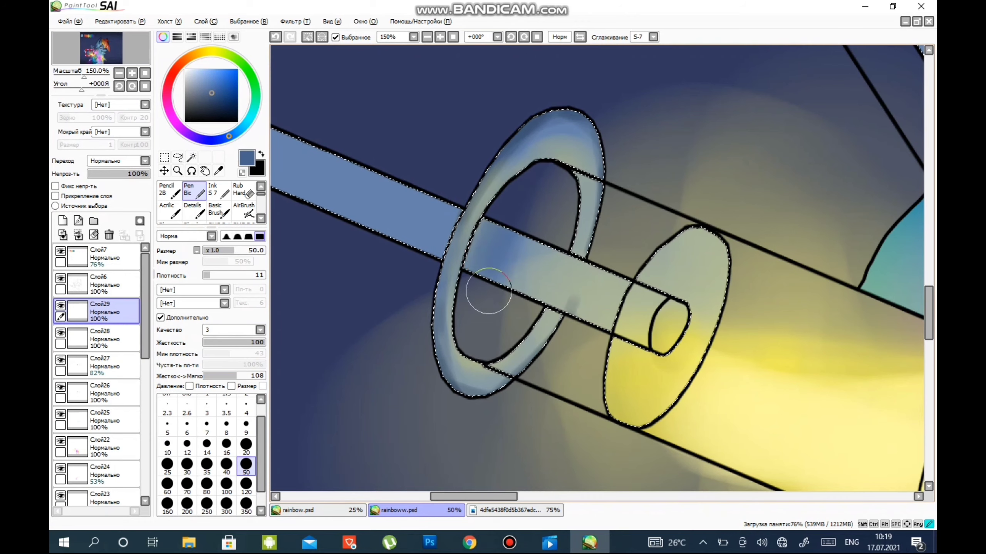
scroll(615, 286, down, 1)
key(bracketright)
key(bracketright)
alt+click(495, 205)
drag(373, 128, 297, 286)
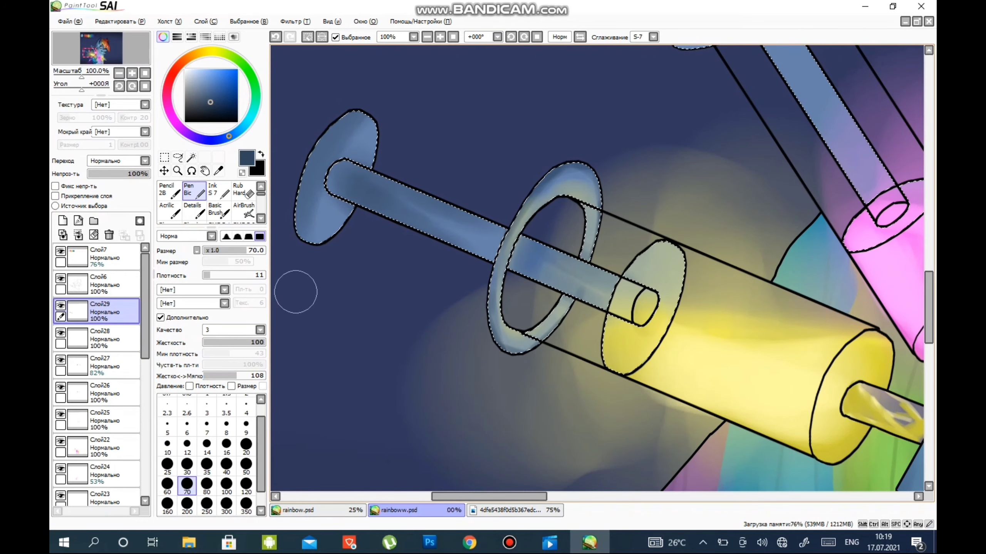
Step: Finish shading the lower syringe's thumb disc and shade the upper syringe's plunger parts with sampled blue, raising the pen to size 100
mouse_move(307, 233)
mouse_down()
mouse_move(421, 153)
mouse_move(311, 217)
mouse_move(330, 124)
mouse_up()
key(bracketright)
key(bracketright)
scroll(388, 194, down, 3)
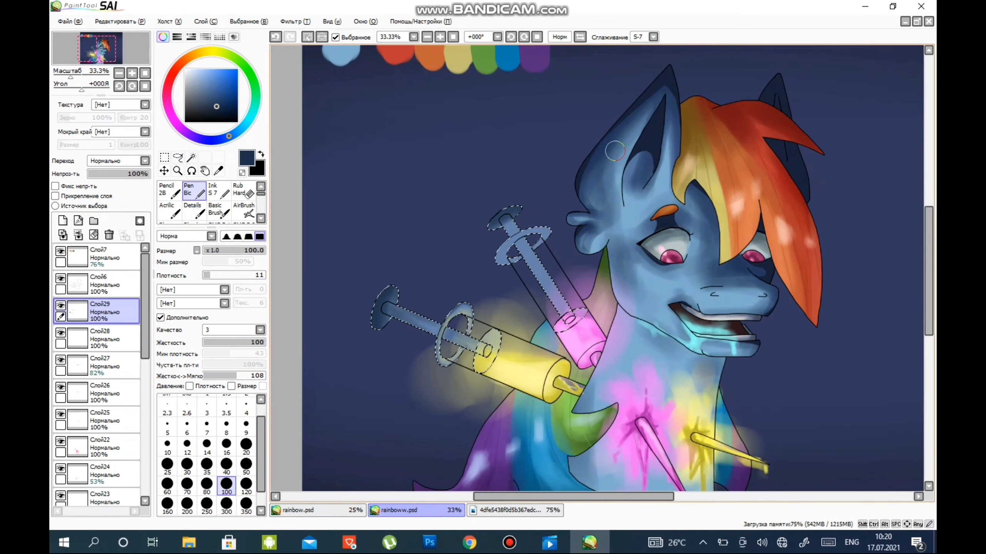
scroll(519, 221, up, 3)
alt+click(418, 165)
drag(388, 129, 474, 190)
scroll(446, 116, down, 3)
Step: Add a new layer and prepare the size 50 pen with a very pale color for highlights
click(63, 221)
click(246, 465)
click(132, 73)
click(192, 70)
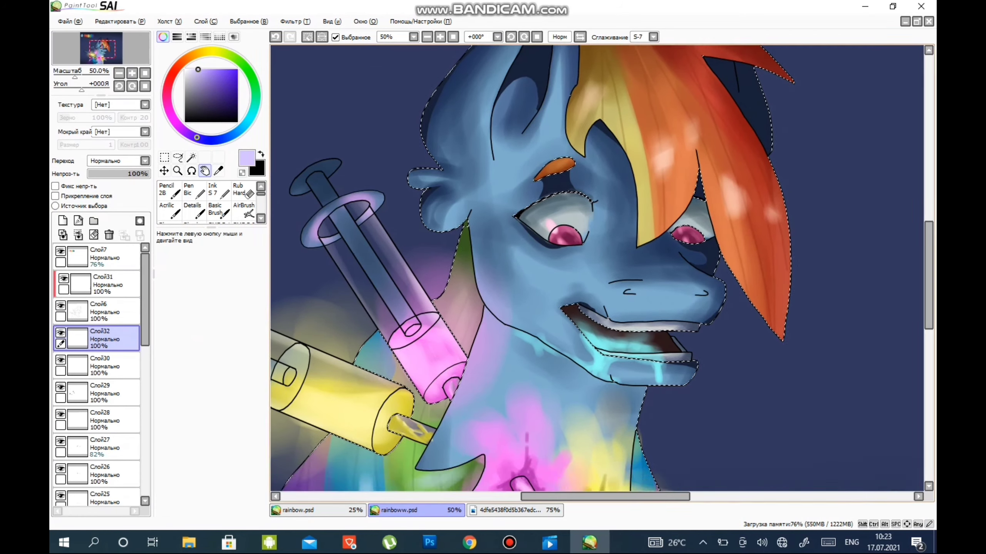
scroll(695, 335, up, 1)
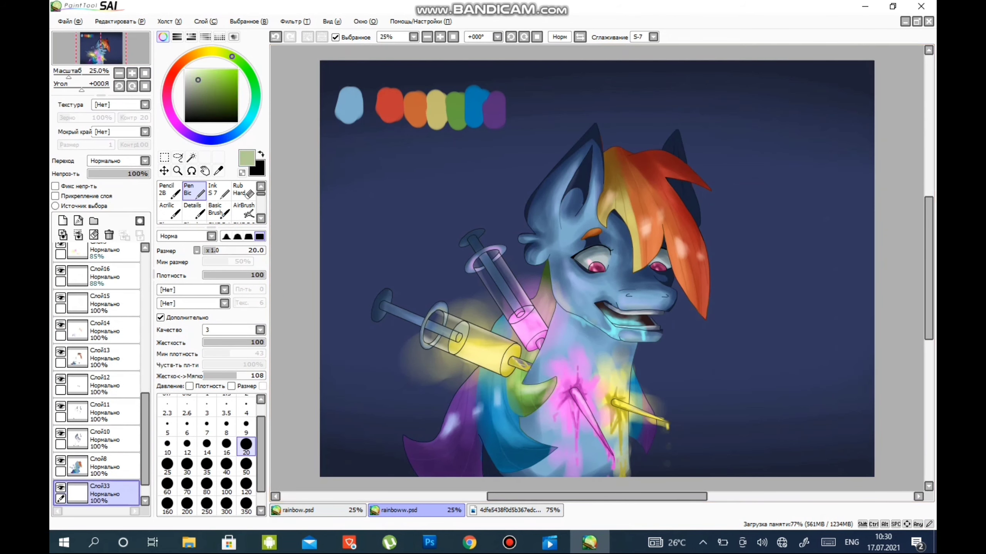
Step: Paint a soft pale glow on the background around the pony and syringes, using the size 500 pen at density 22
scroll(210, 455, down, 1)
click(206, 503)
click(217, 275)
mouse_move(388, 388)
mouse_down()
mouse_move(466, 287)
mouse_move(563, 342)
mouse_move(695, 361)
mouse_up()
drag(504, 233, 420, 303)
drag(680, 330, 580, 279)
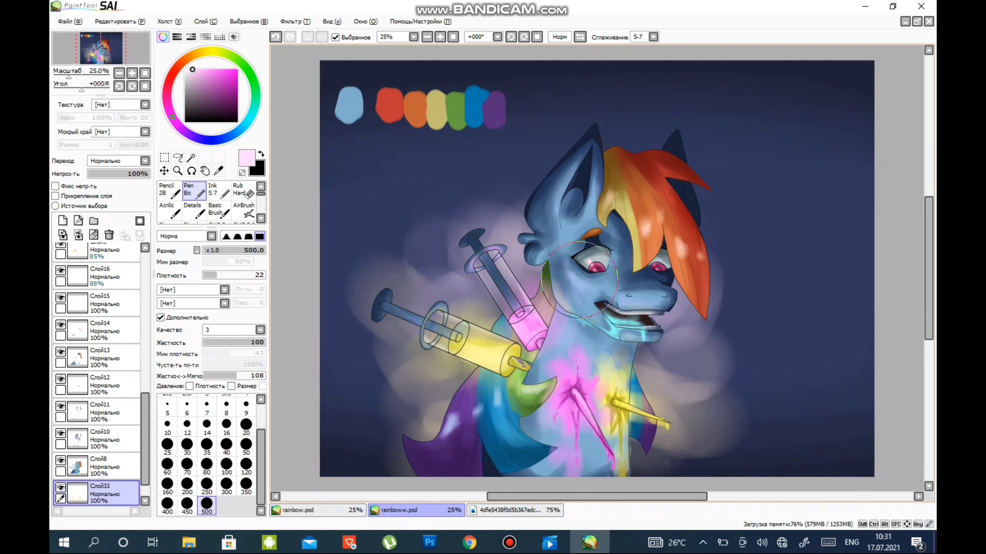
Step: Extend the background glow around the pony's head and the syringes with pale blue, and reduce the glow layer's opacity to 42%
drag(543, 186, 698, 311)
drag(698, 272, 373, 450)
drag(148, 174, 110, 174)
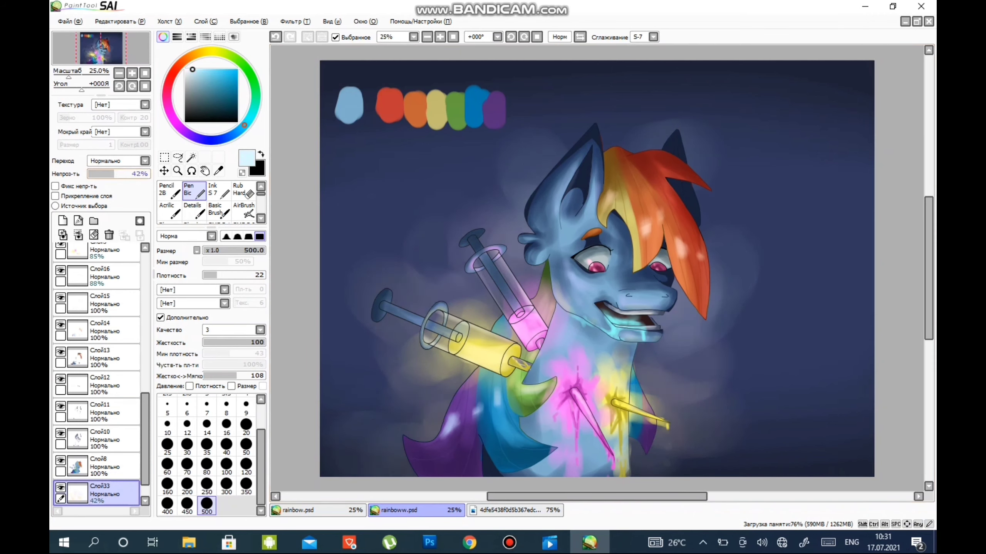
Step: On a new layer, darken the background's outer edges with dark navy, and lower the layer's opacity to about 53%
click(62, 220)
alt+click(314, 285)
drag(314, 285, 368, 128)
mouse_move(815, 74)
mouse_down()
mouse_move(836, 227)
mouse_move(815, 431)
mouse_up()
drag(367, 200, 365, 240)
drag(148, 174, 121, 174)
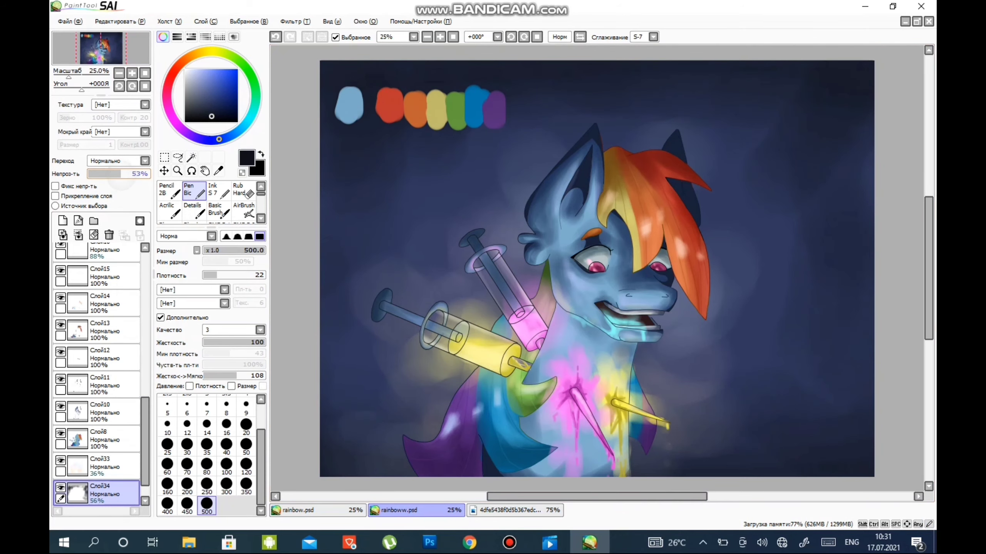